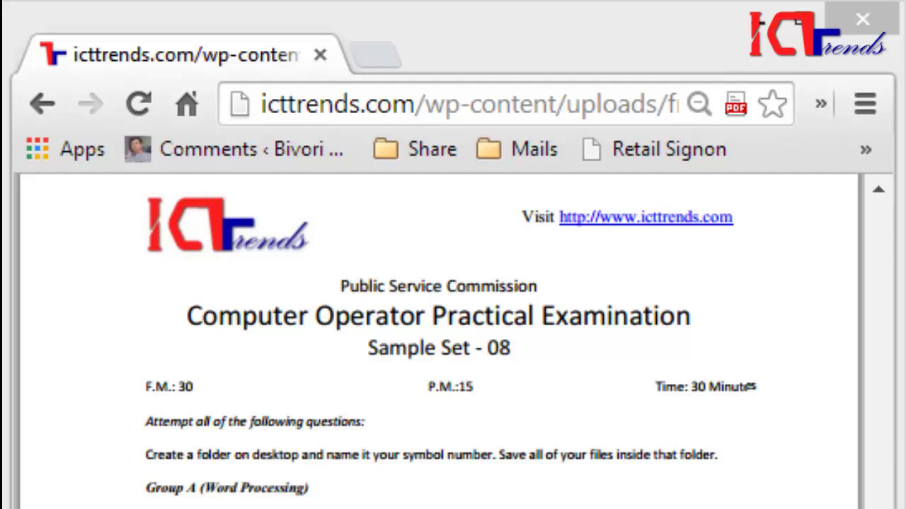
Step: Scroll the exam PDF down to the Group B spreadsheet score sheet table
scroll(439, 340, down, 2)
scroll(439, 339, down, 8)
scroll(438, 340, down, 3)
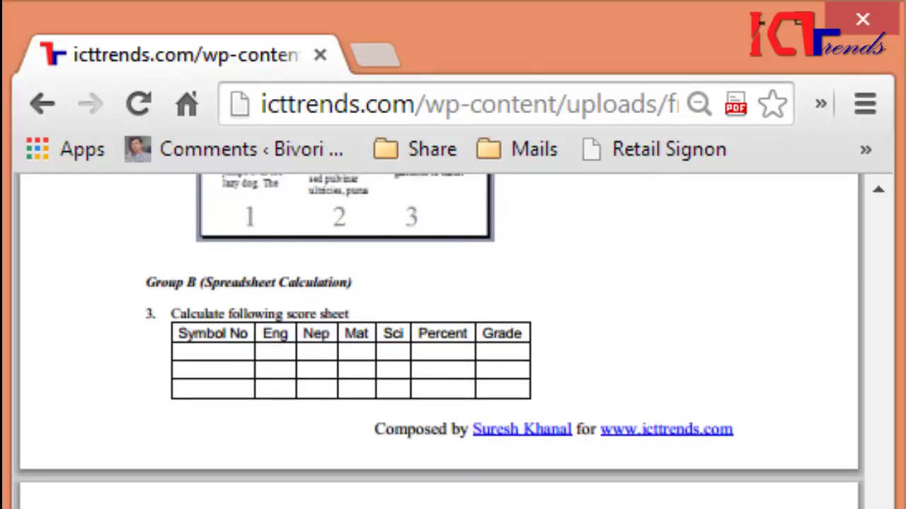
scroll(439, 340, down, 3)
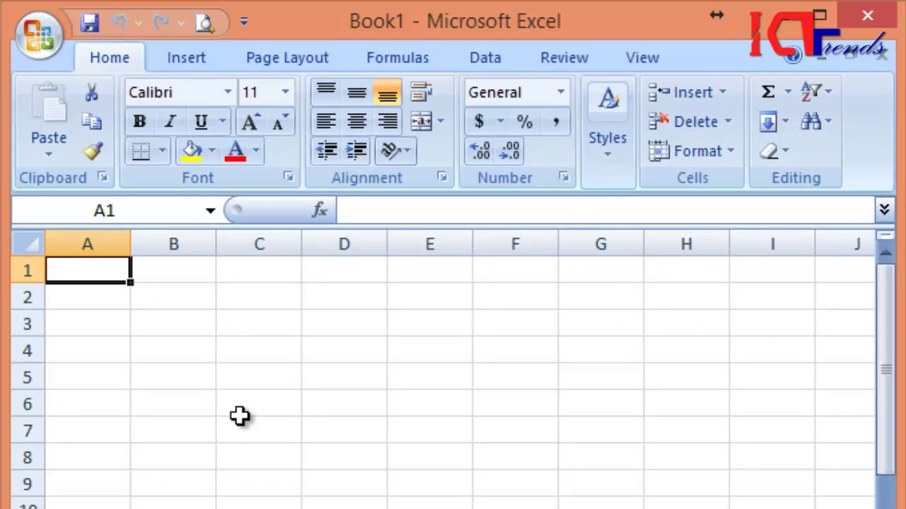
Step: Enter the headings Symbol No, Eng, Nep and Mat in A1:D1
text(Symbol )
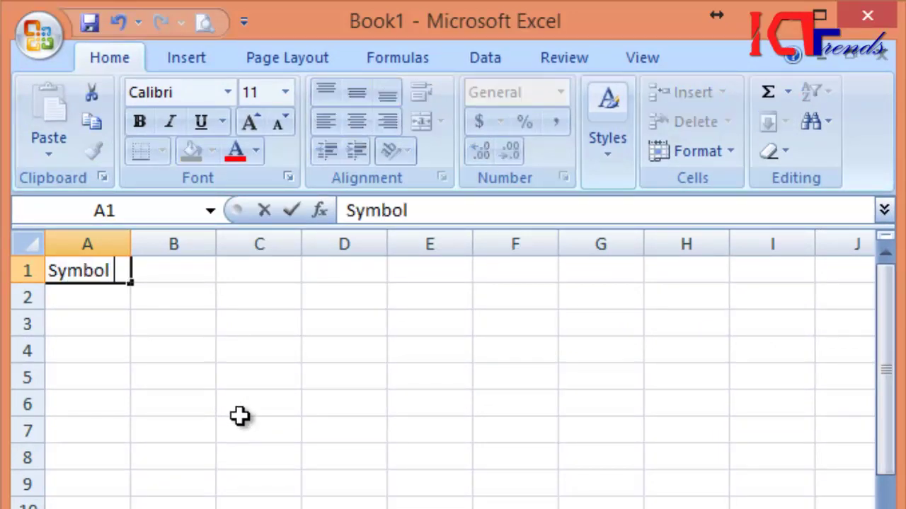
text(No)
key(Tab)
text(Eng)
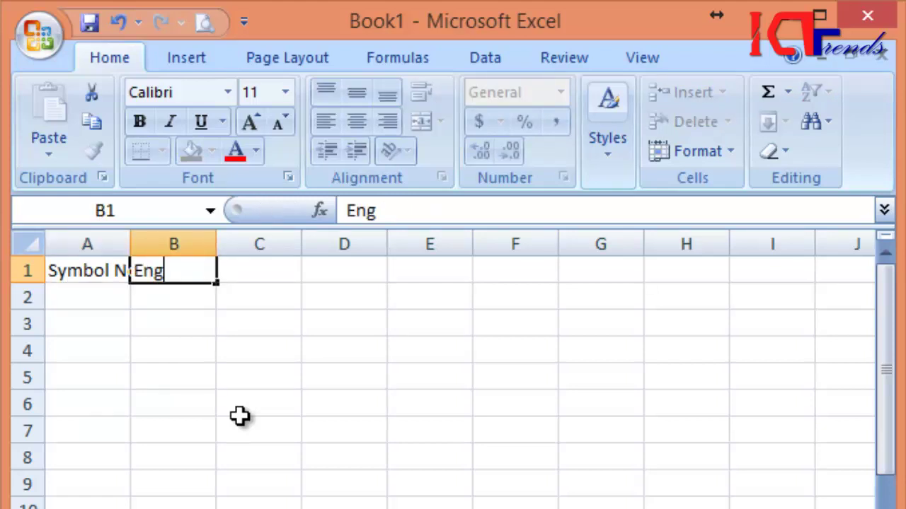
key(Tab)
text(Nep)
key(Tab)
text(Mat)
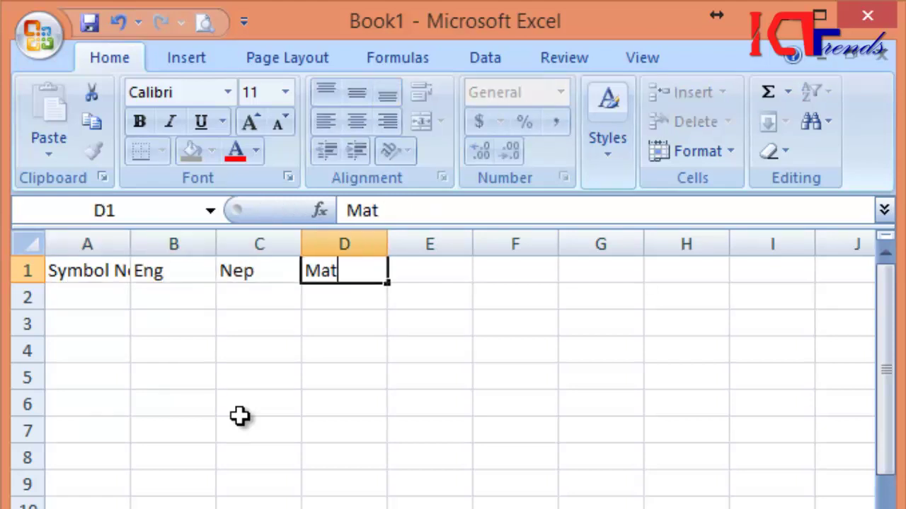
key(Tab)
Step: Add the headings Sci, Percent and Grade in E1:G1
text(s)
key(BackSpace)
text(Sci)
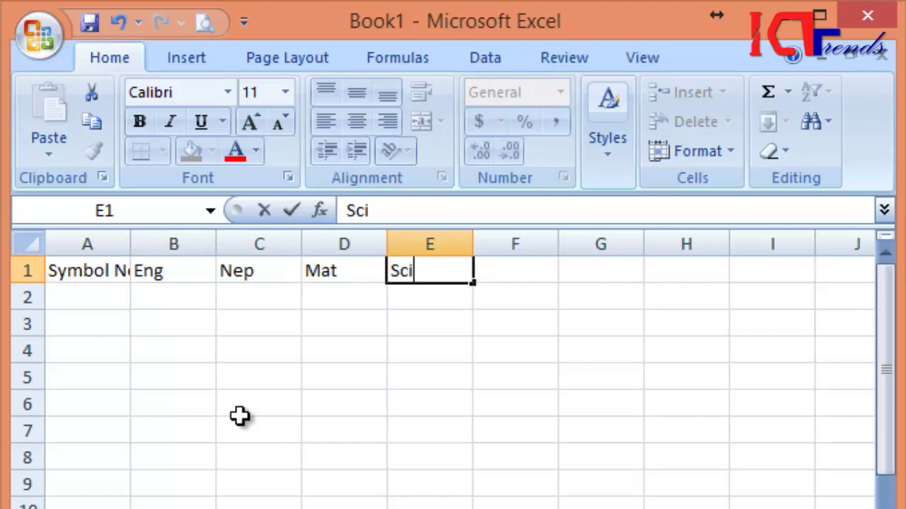
key(Tab)
text(Percent)
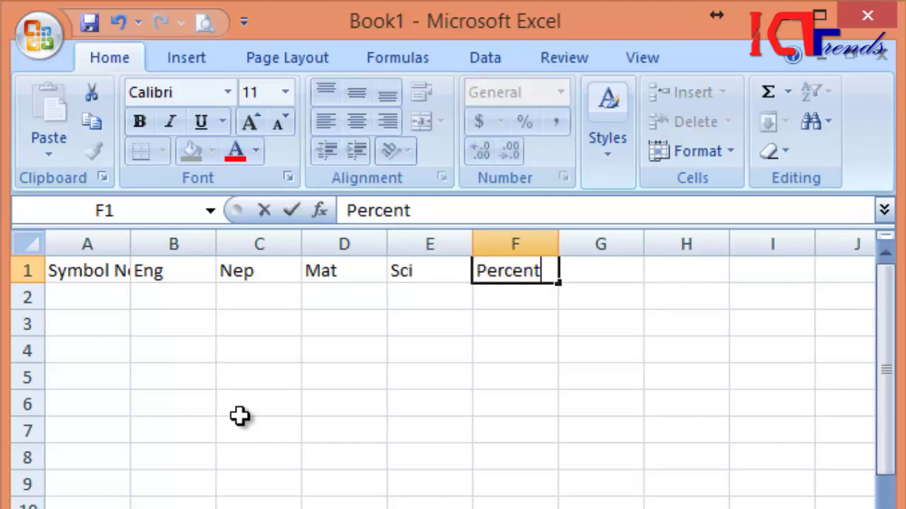
key(Tab)
text(Grade)
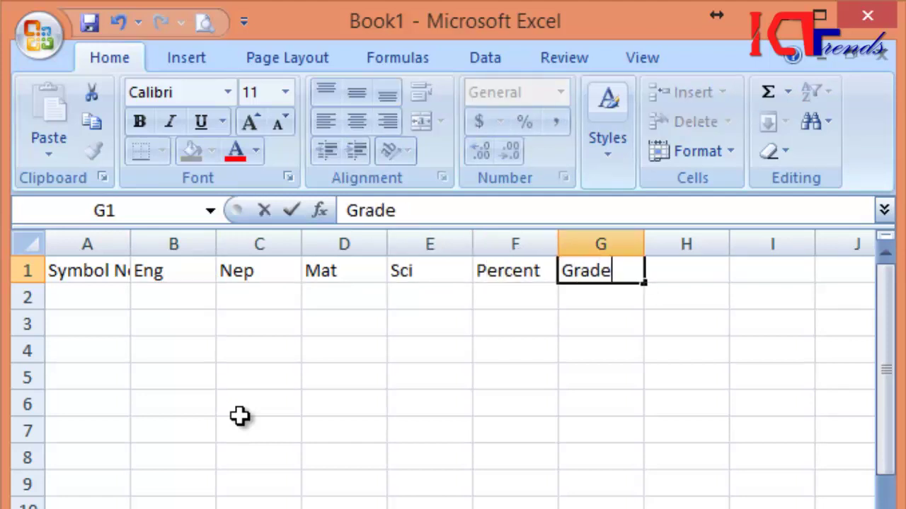
key(Return)
key(Left)
key(Left)
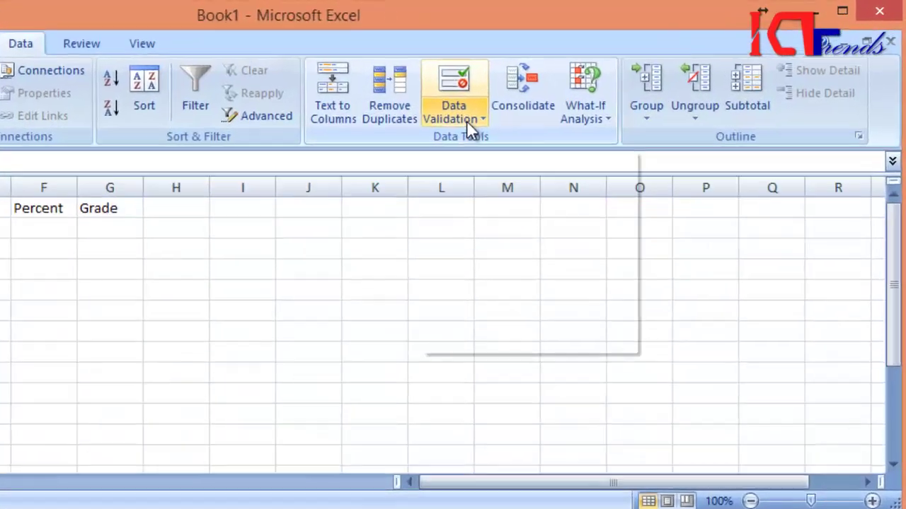
Step: Create a Data Validation rule allowing Text length equal to 7
click(575, 90)
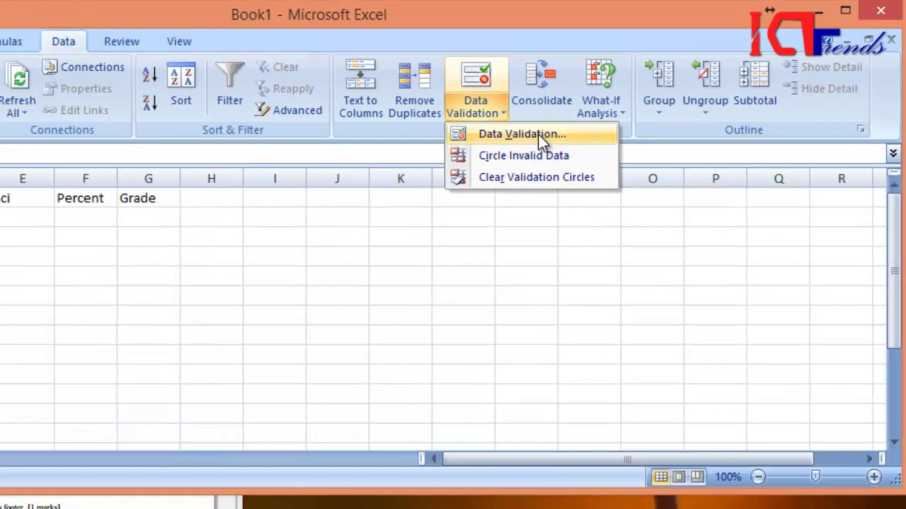
click(537, 135)
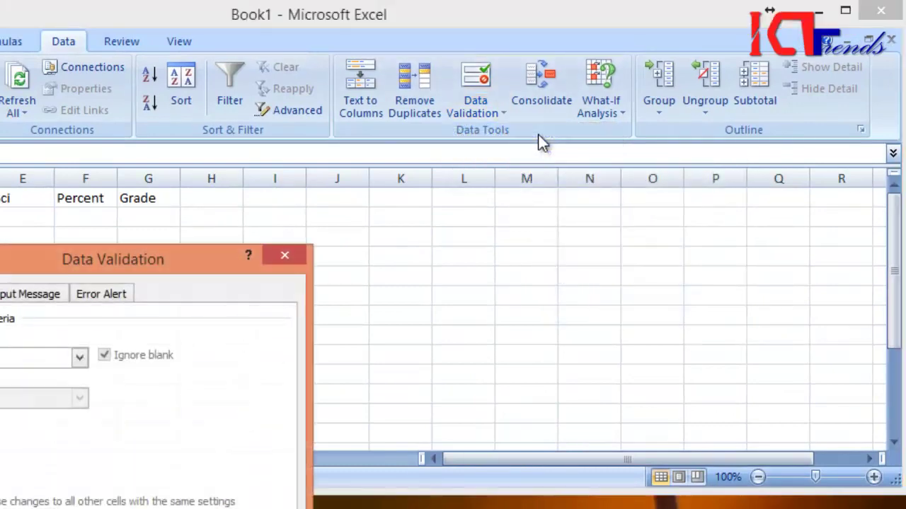
drag(181, 265, 420, 213)
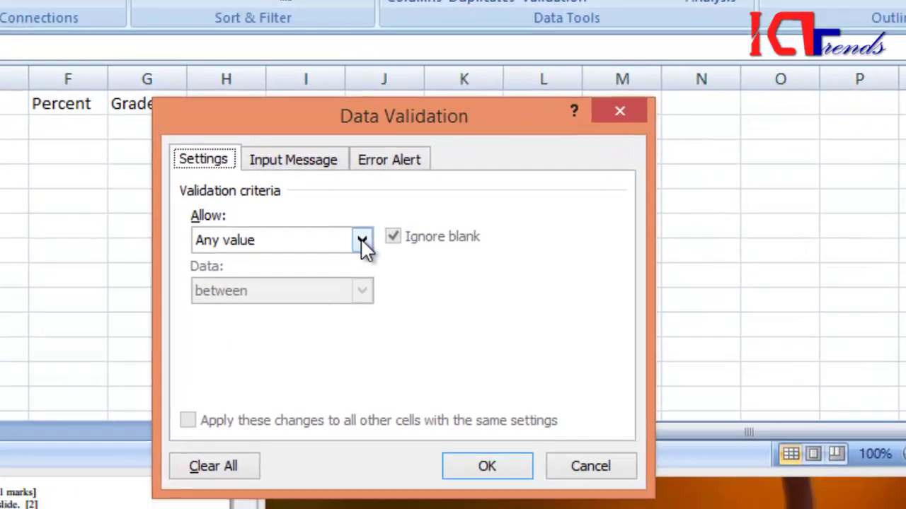
click(362, 242)
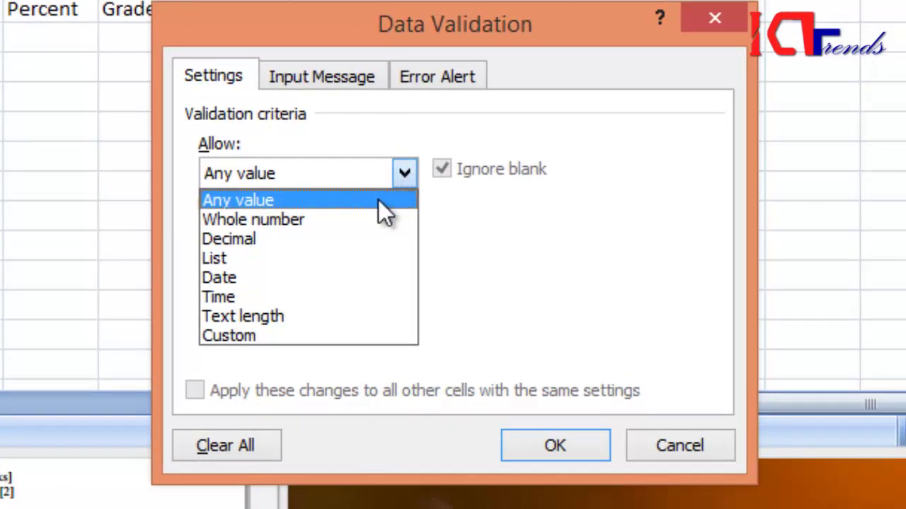
click(303, 320)
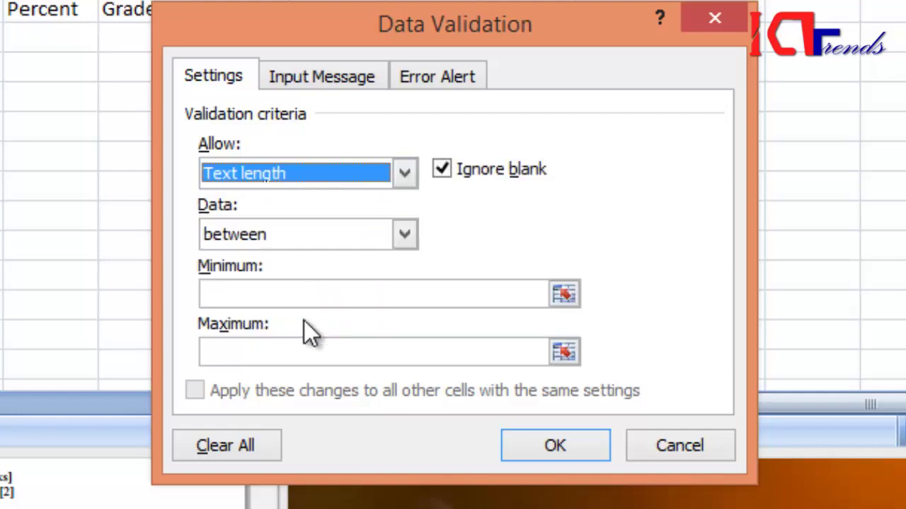
click(398, 236)
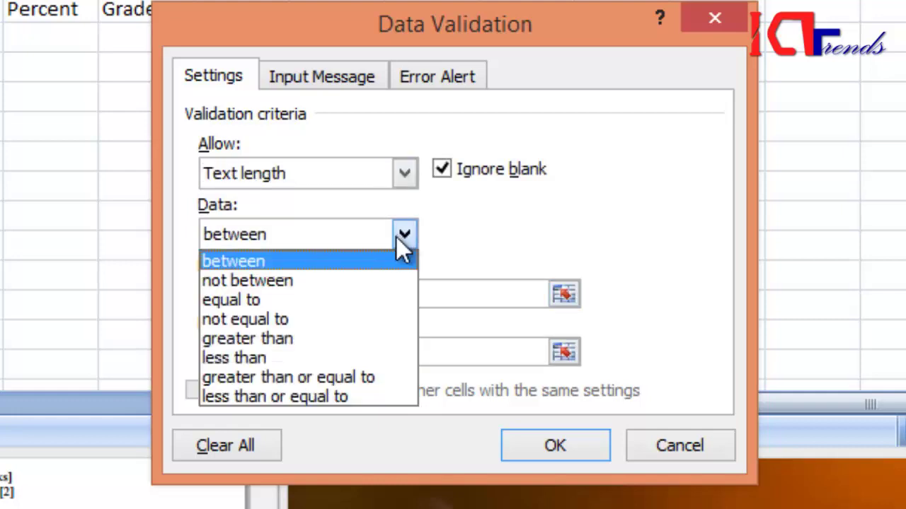
click(325, 308)
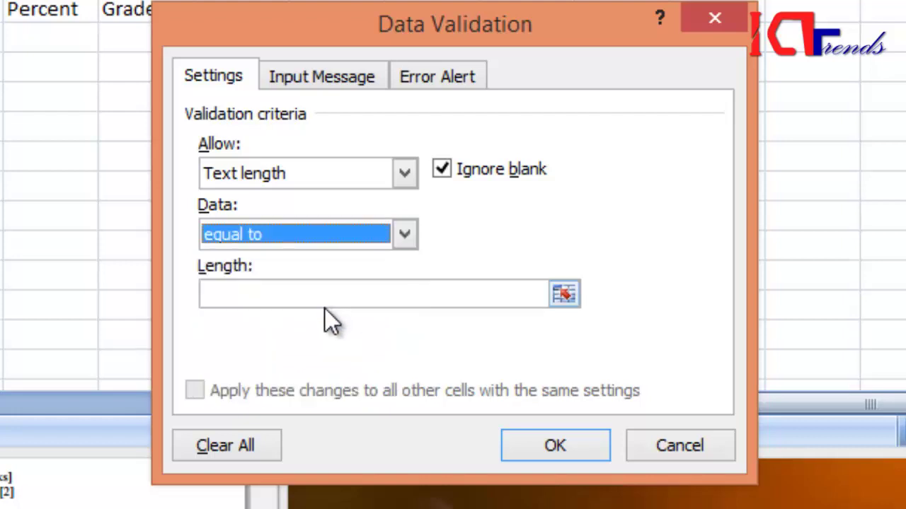
click(304, 294)
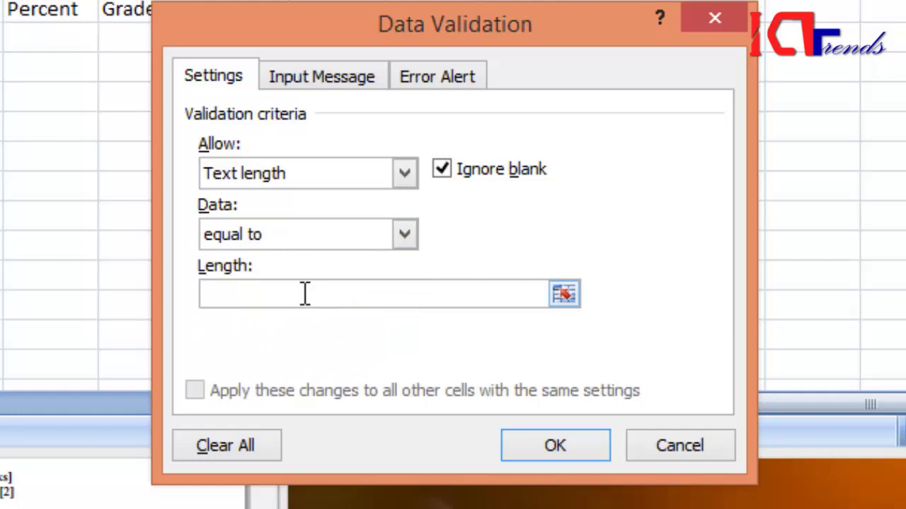
text(7)
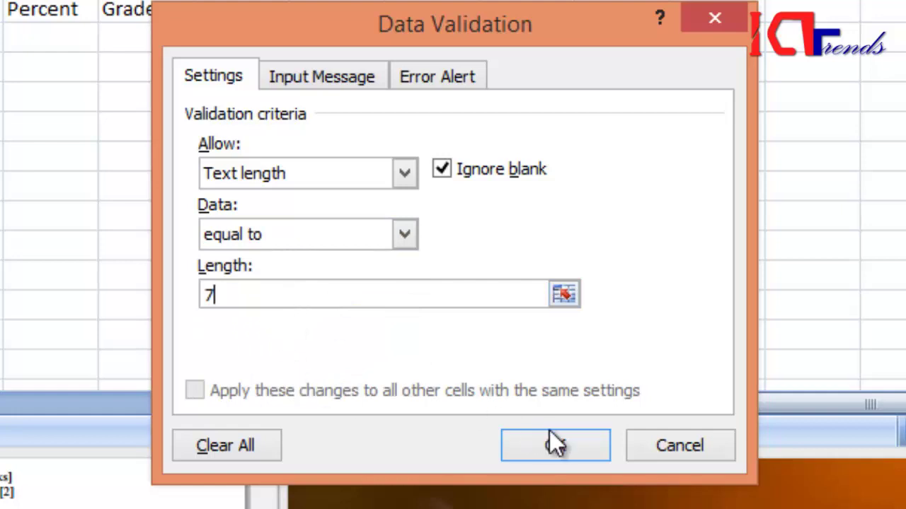
click(557, 445)
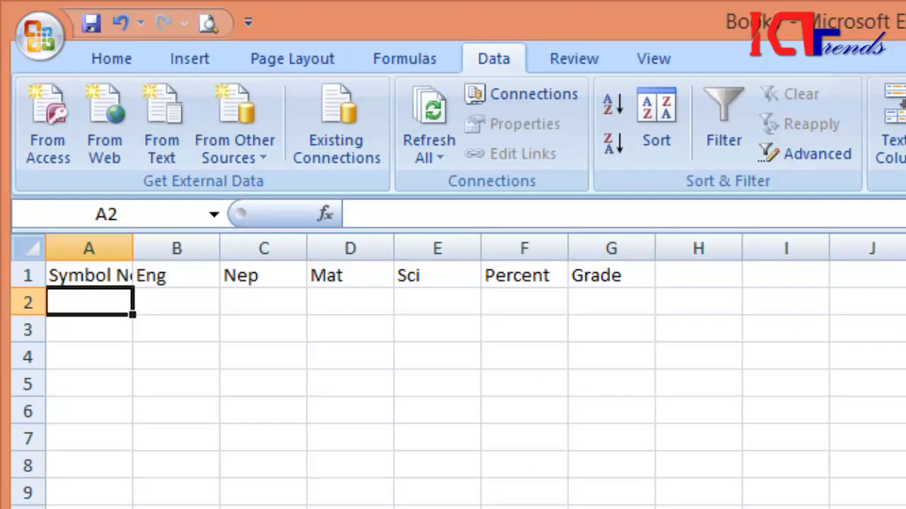
Step: Test the rule in A2 with the 7-letter entry asdfghj and the 6-letter asdfgh
click(89, 330)
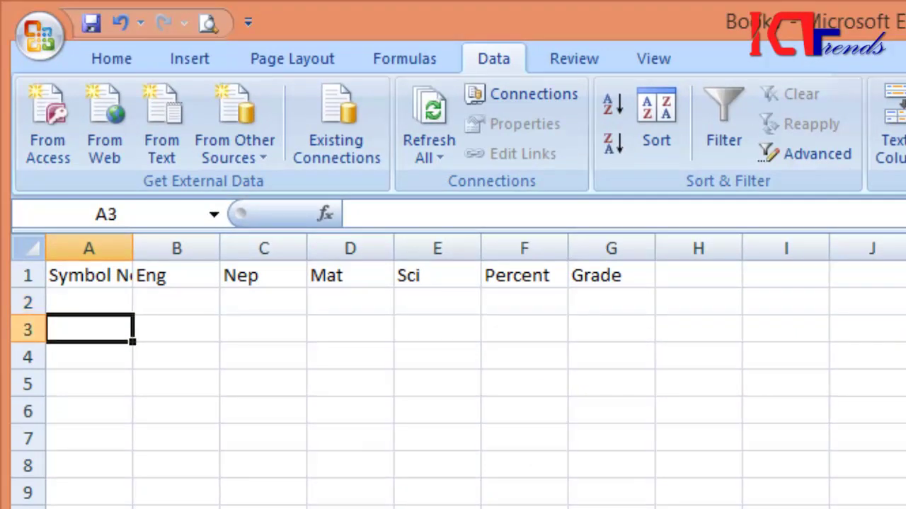
click(88, 302)
text(as)
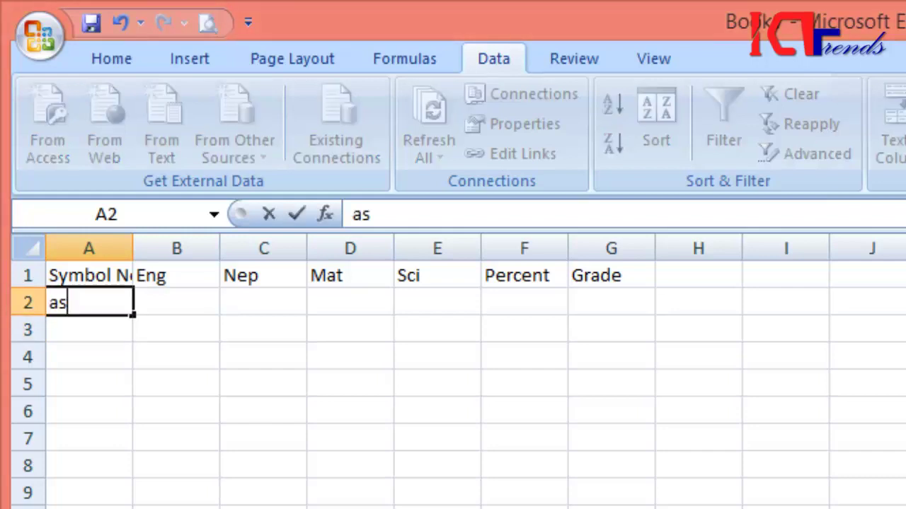
text(dfghj)
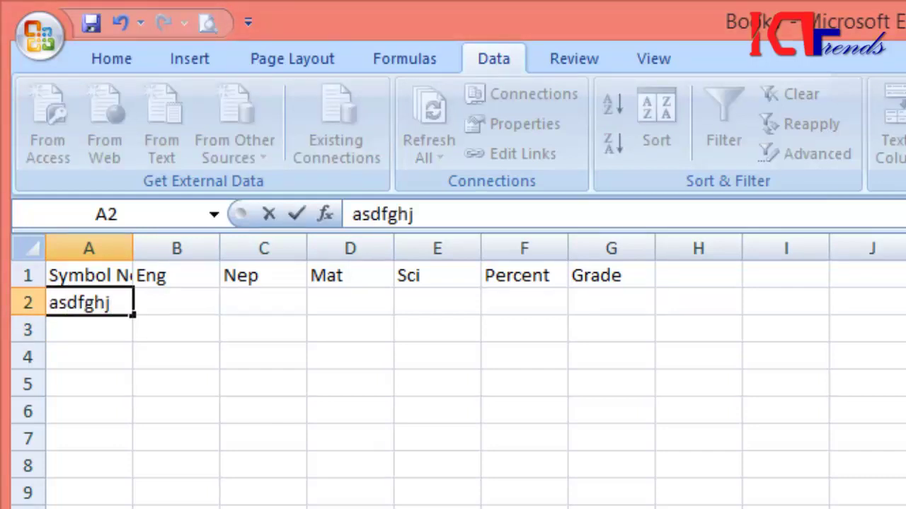
key(Return)
click(88, 303)
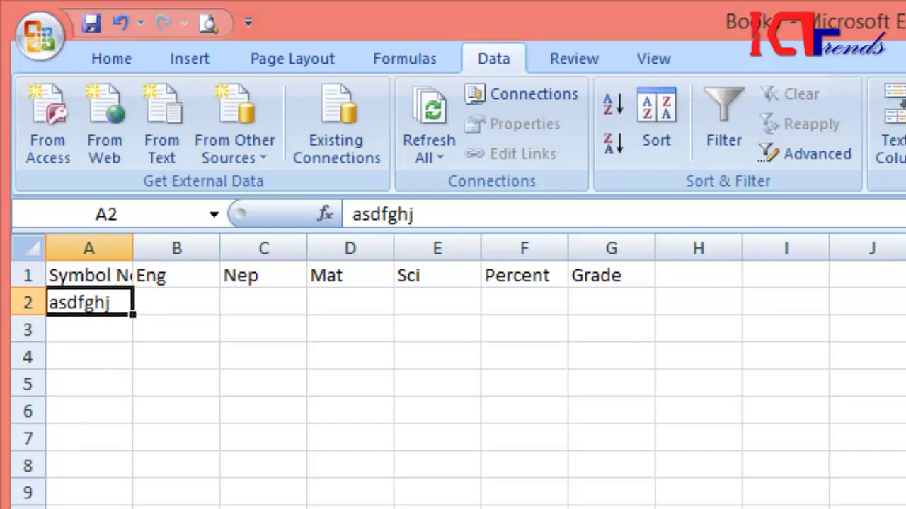
text(asdfgh)
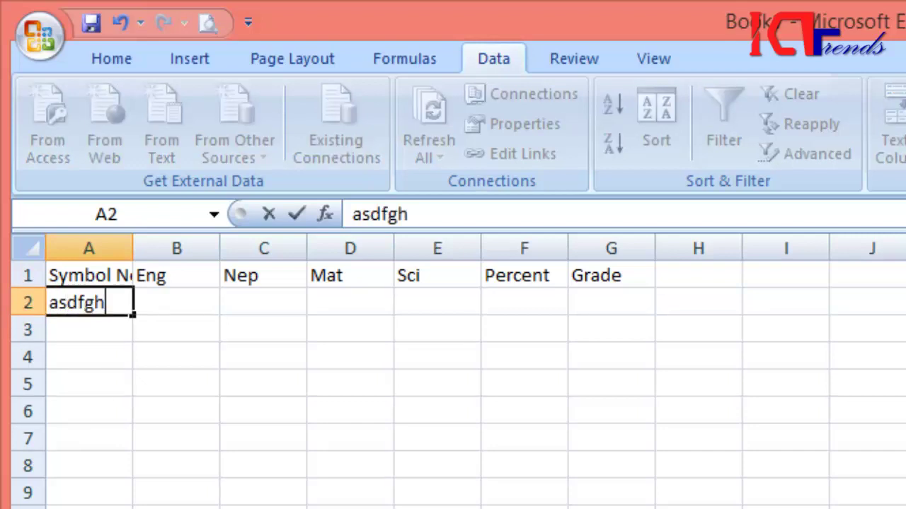
key(ctrl+Return)
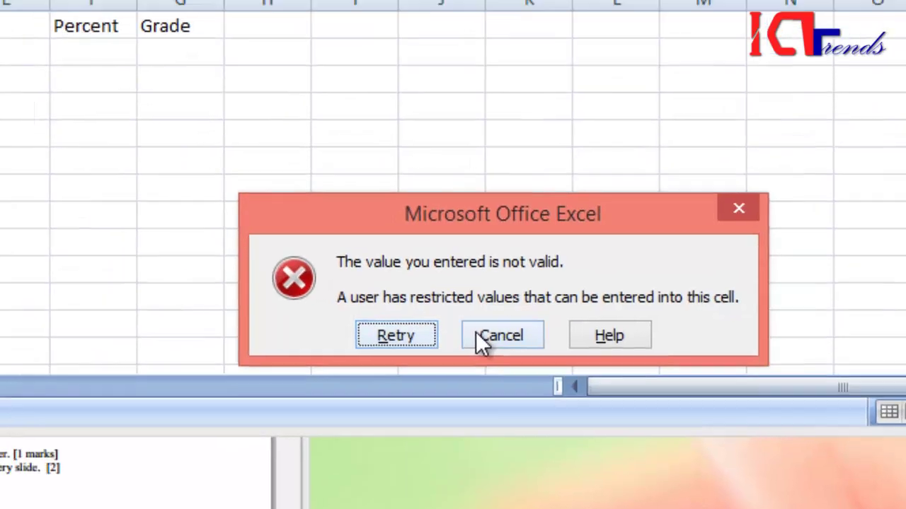
click(412, 298)
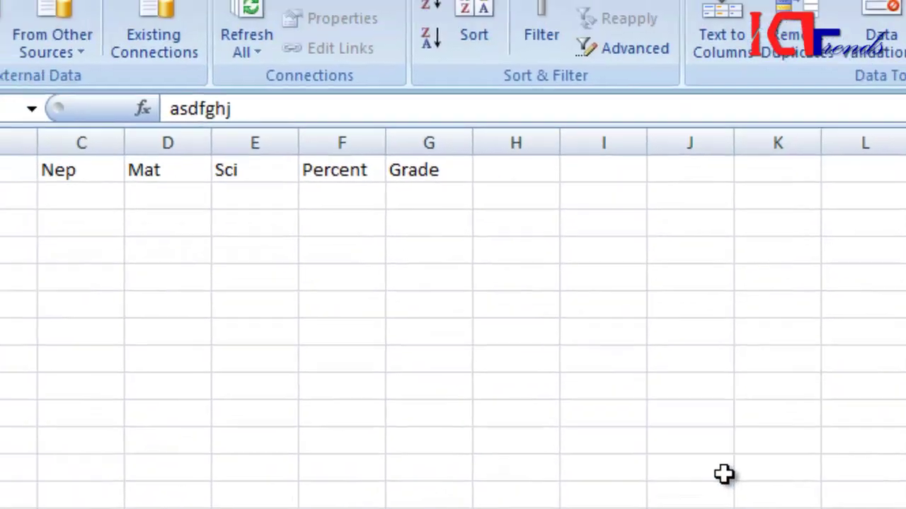
text(3453454)
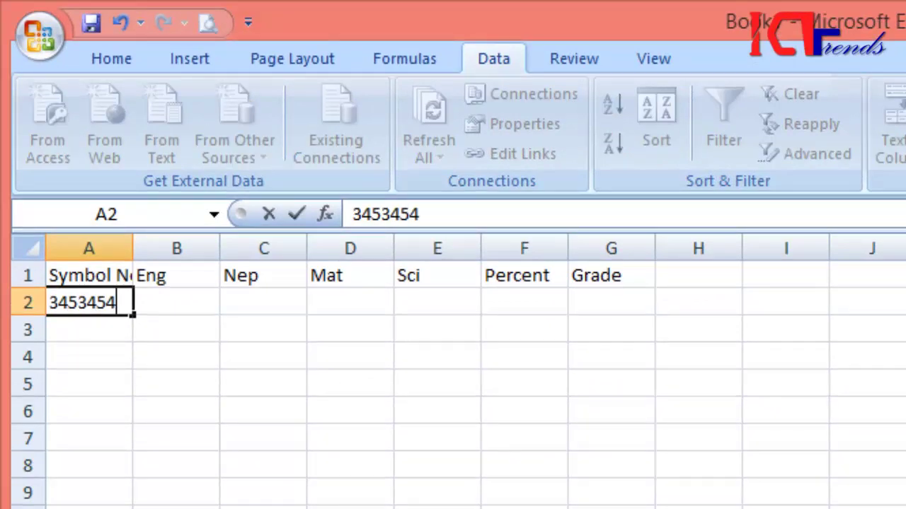
text(5646)
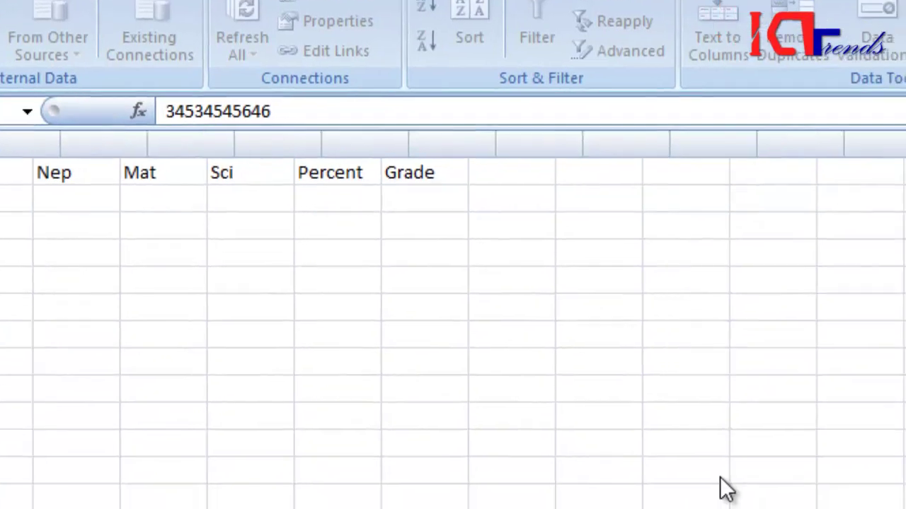
key(Return)
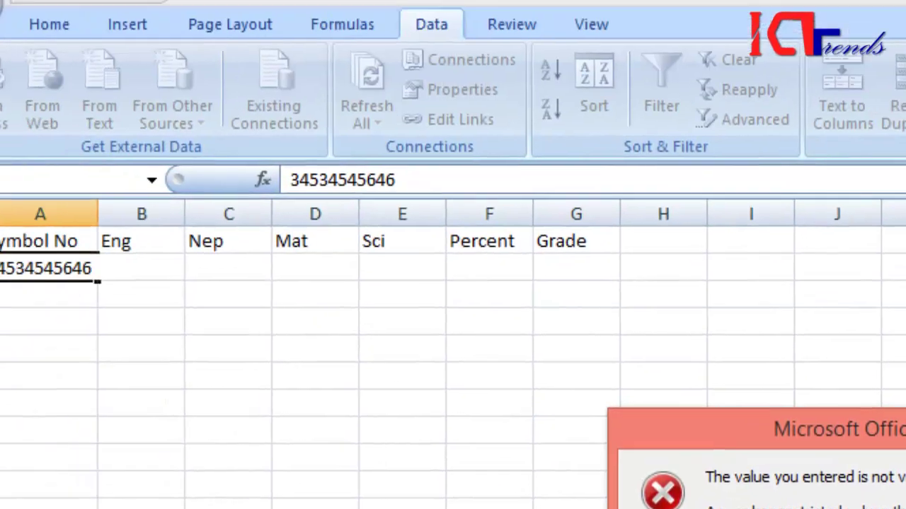
click(489, 326)
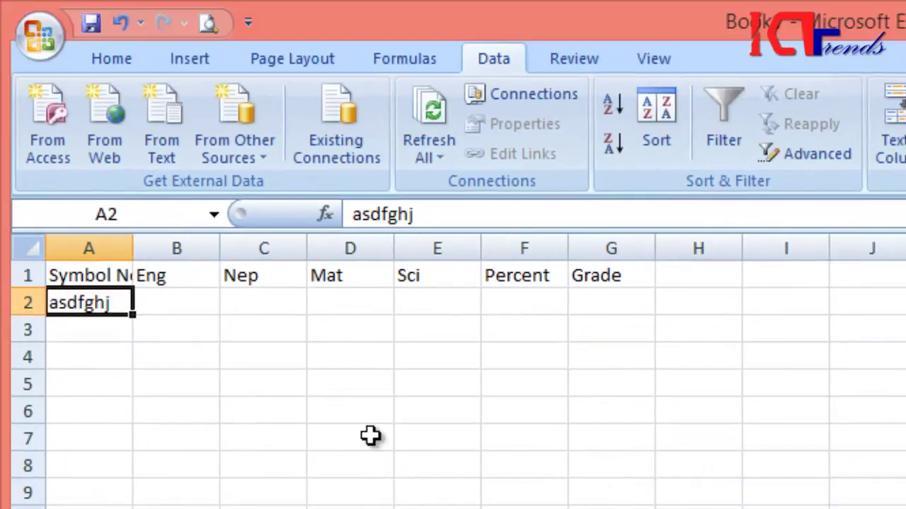
Step: Clear the test text asdfghj from A2 and begin selecting down column A
key(Down)
key(Down)
key(Up)
key(Up)
key(Down)
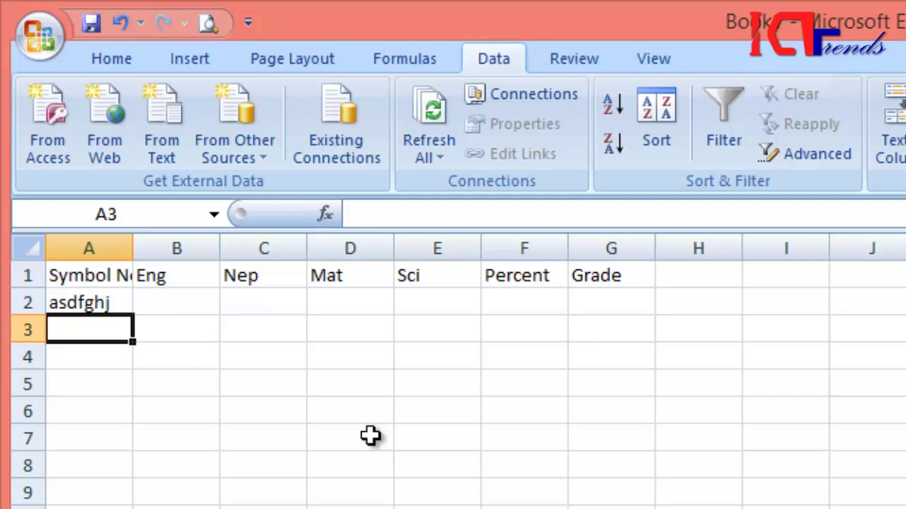
key(Up)
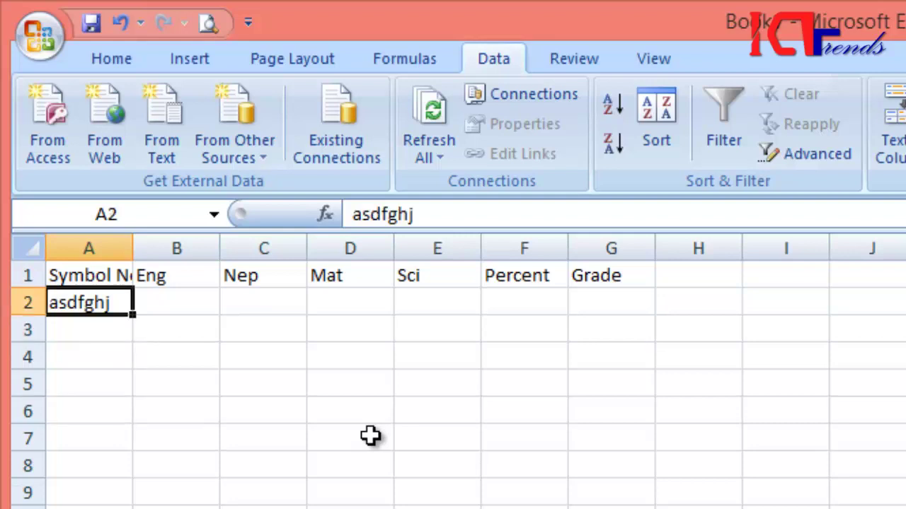
key(Delete)
key(Down)
key(Down)
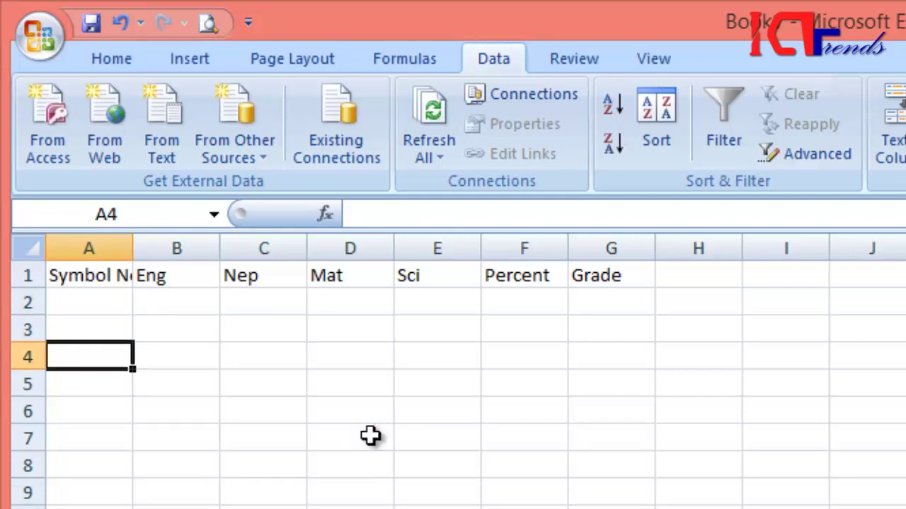
key(Up)
key(Up)
key(shift+Down)
Step: Extend the text-length-equal-to-7 validation to all of A2:A10
key(shift+Down)
key(shift+Down)
key(shift+Down)
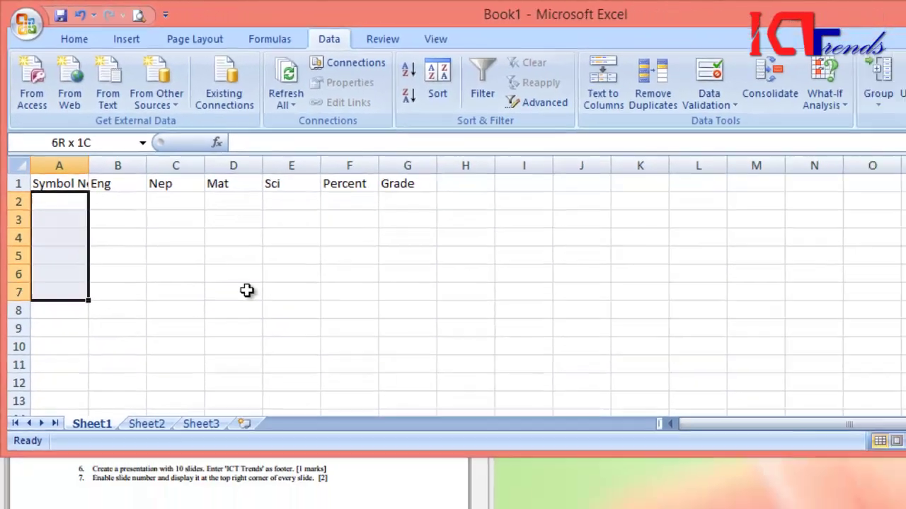
key(shift+Down)
key(shift+Down)
key(shift+Down)
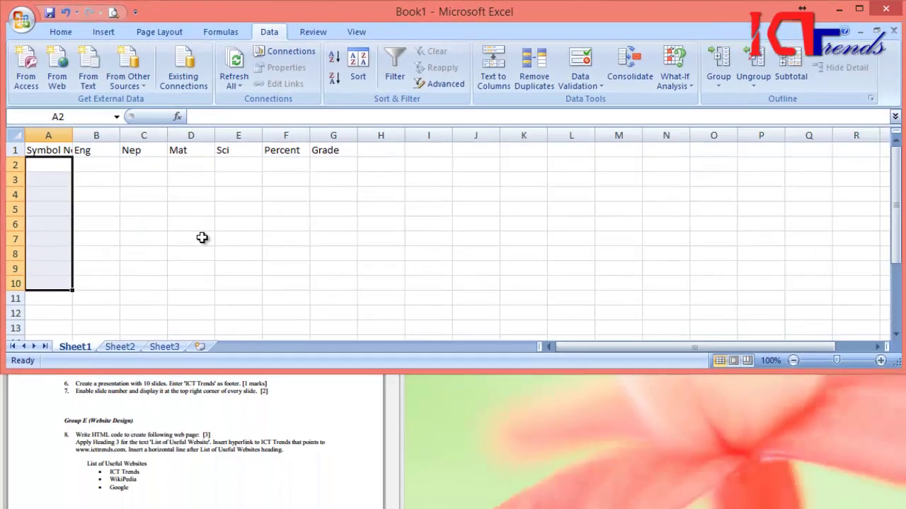
click(587, 85)
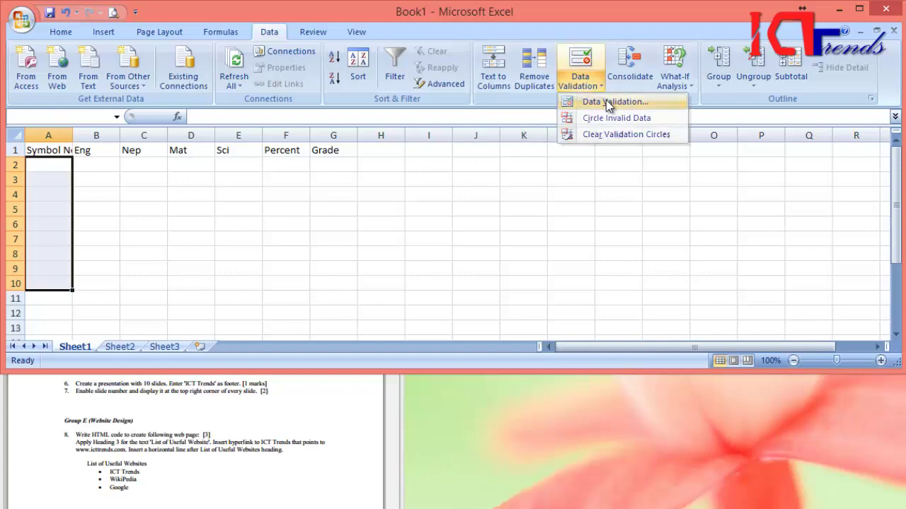
click(607, 103)
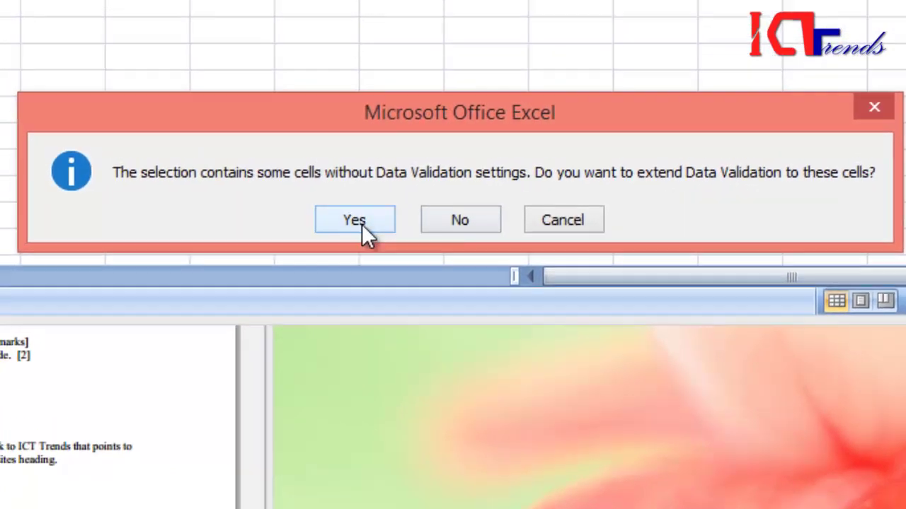
click(359, 221)
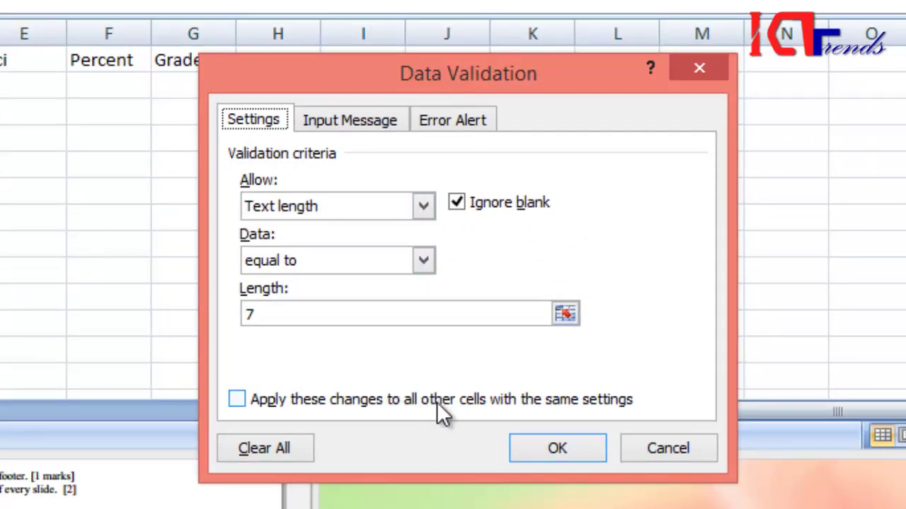
click(561, 445)
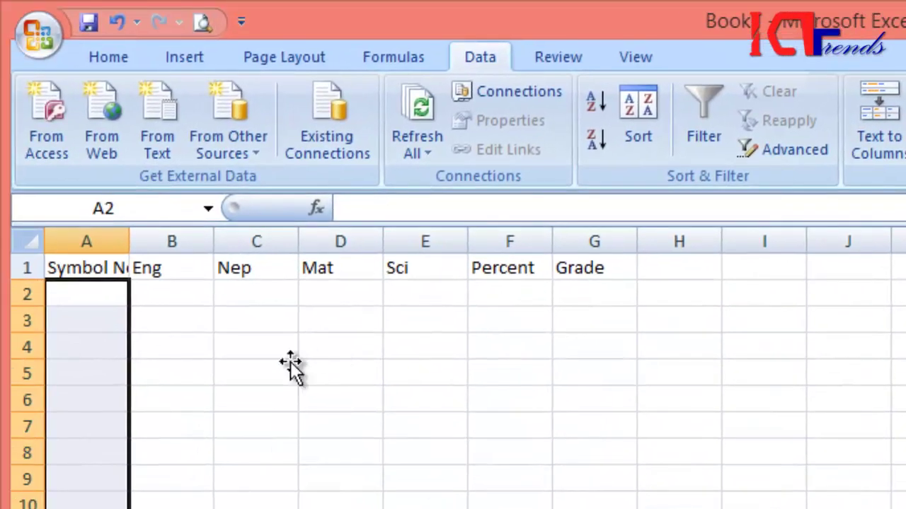
click(293, 363)
click(86, 344)
text(3453)
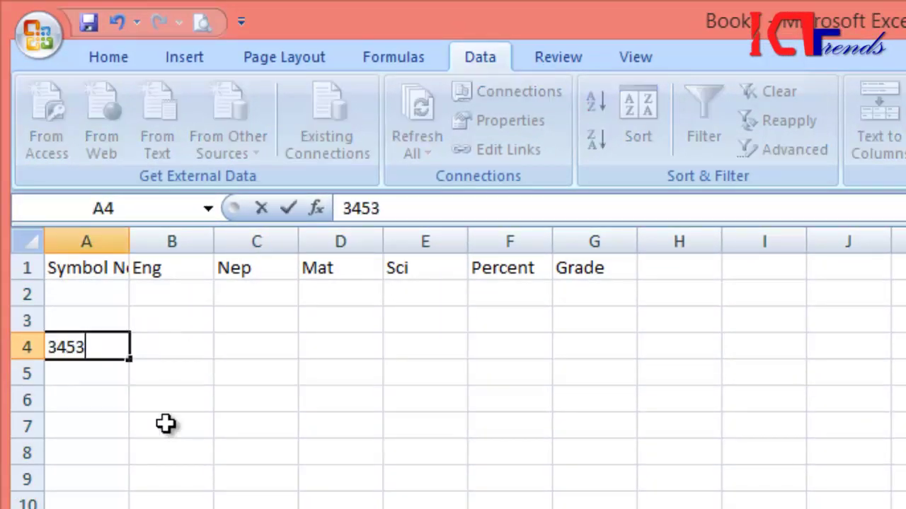
text(45345345)
key(Return)
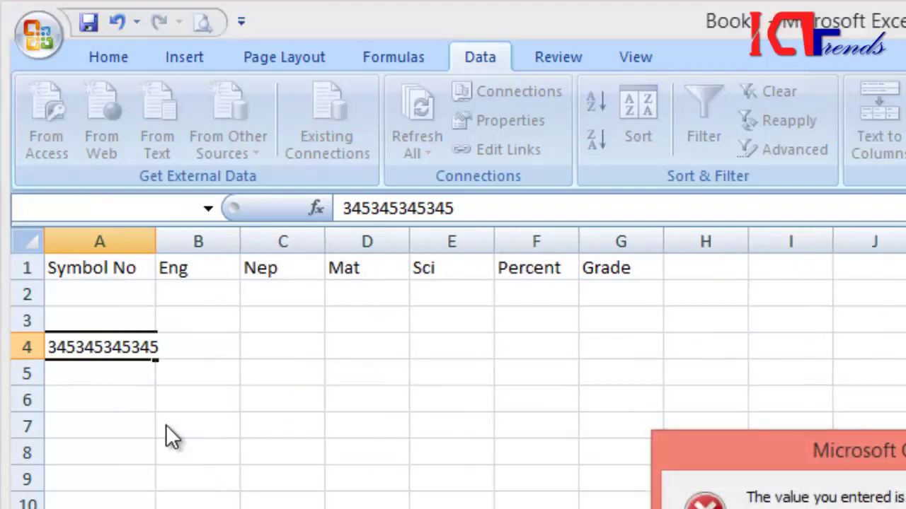
key(Escape)
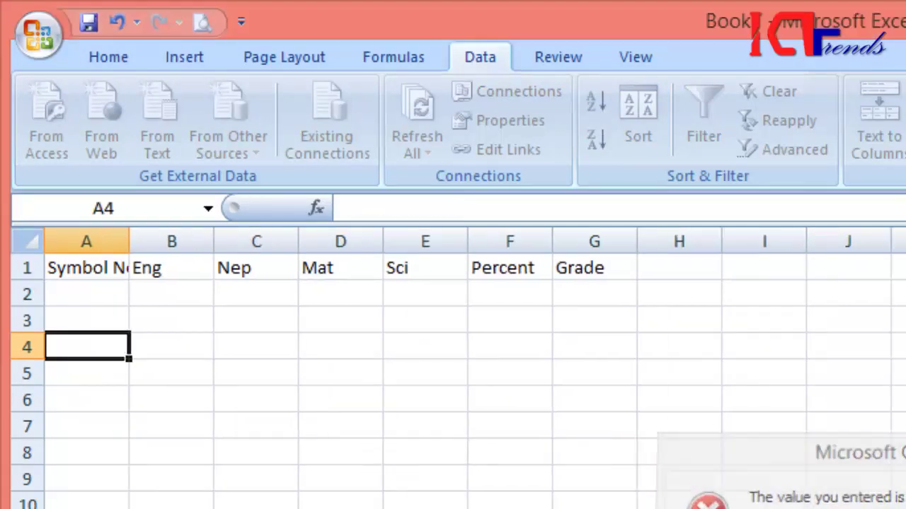
click(186, 365)
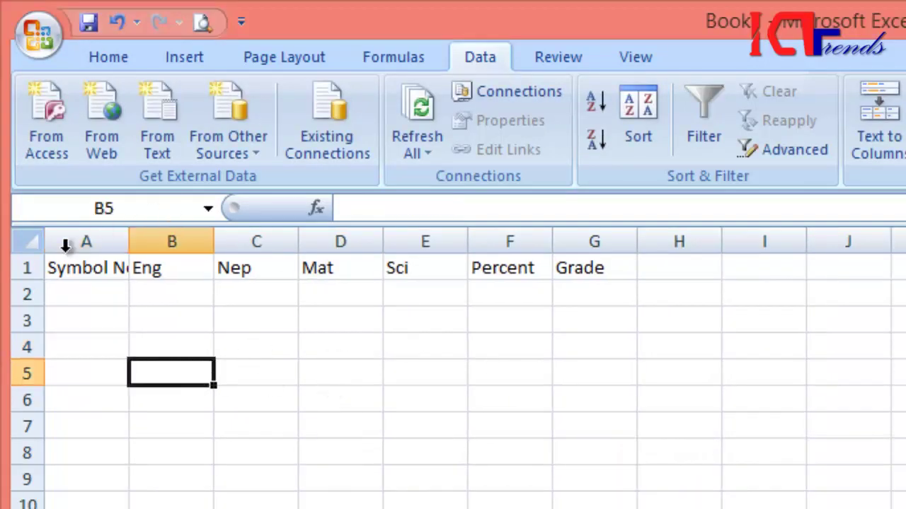
drag(8, 269, 738, 429)
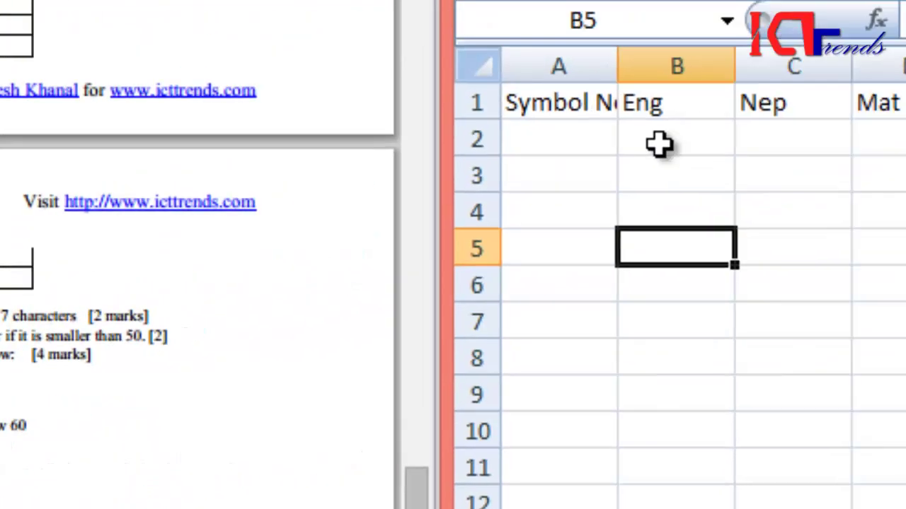
Step: Select the mark cells B2:E10 under Eng through Sci
mouse_move(158, 290)
mouse_down()
mouse_move(407, 394)
mouse_move(418, 488)
mouse_up()
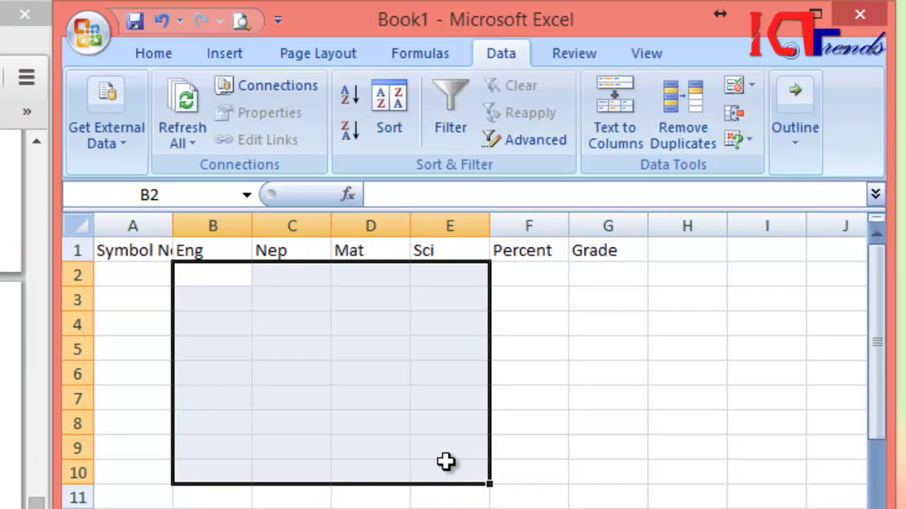
Step: Show the Highlight Cells Rules under Conditional Formatting on the Home tab
click(156, 57)
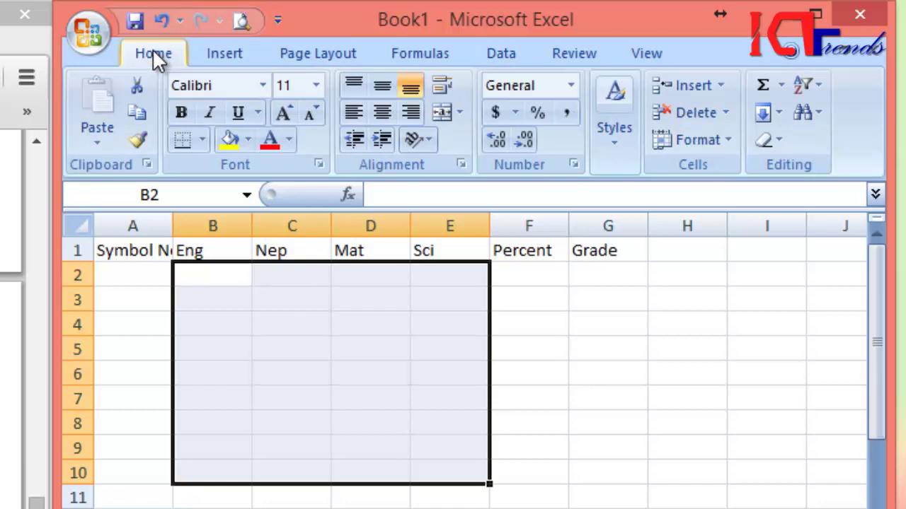
click(612, 145)
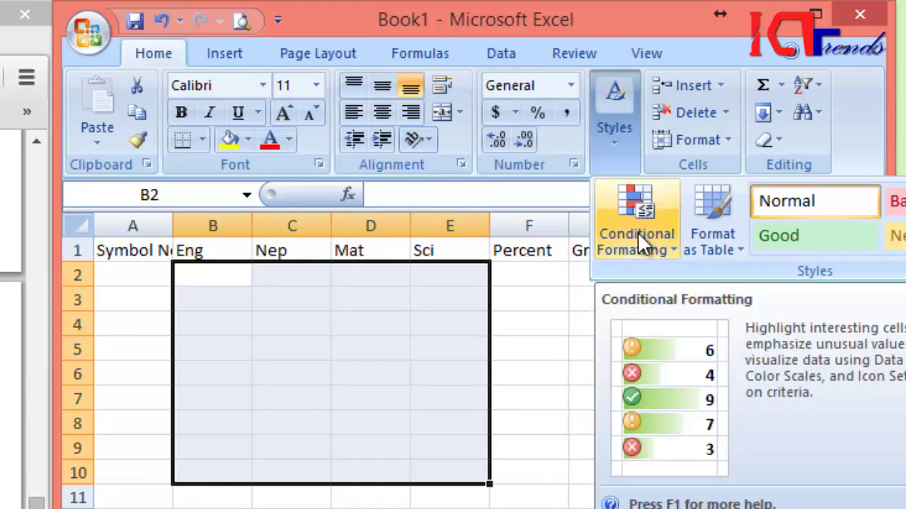
click(638, 233)
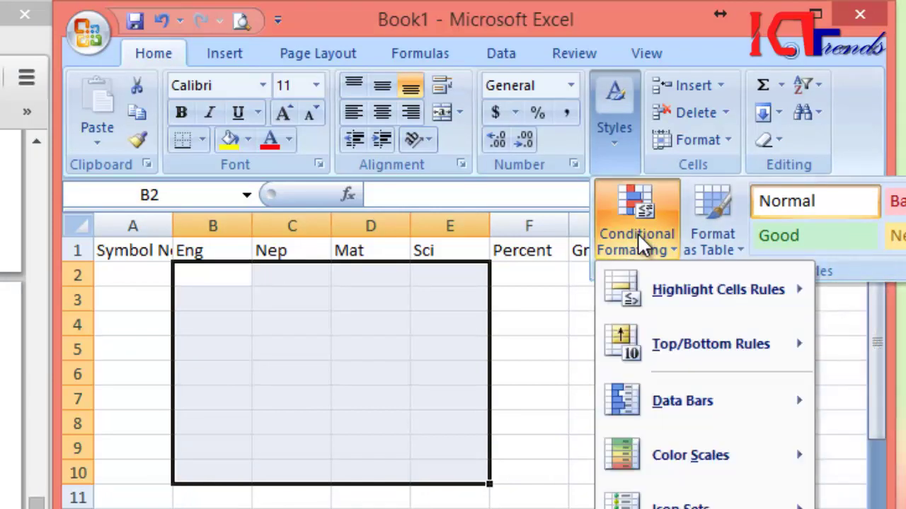
mouse_move(697, 292)
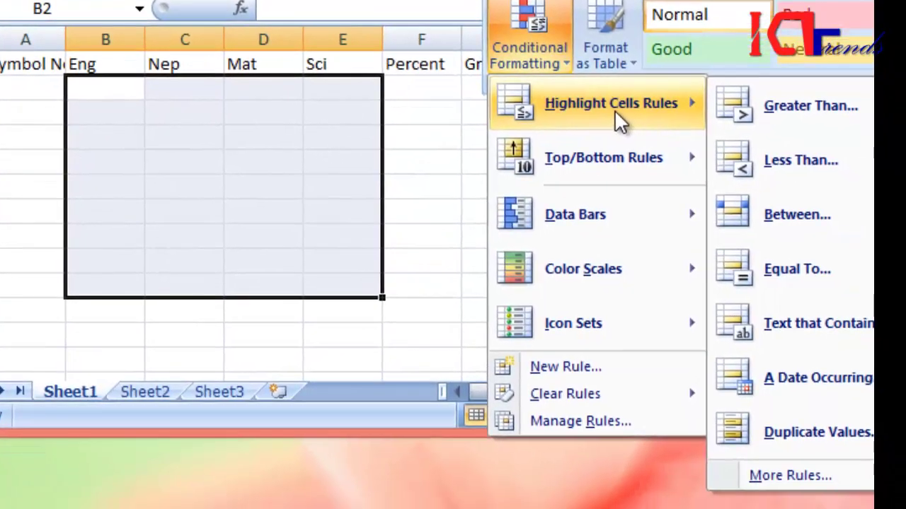
Step: Start a Less Than highlight rule with 50 as the threshold
click(811, 171)
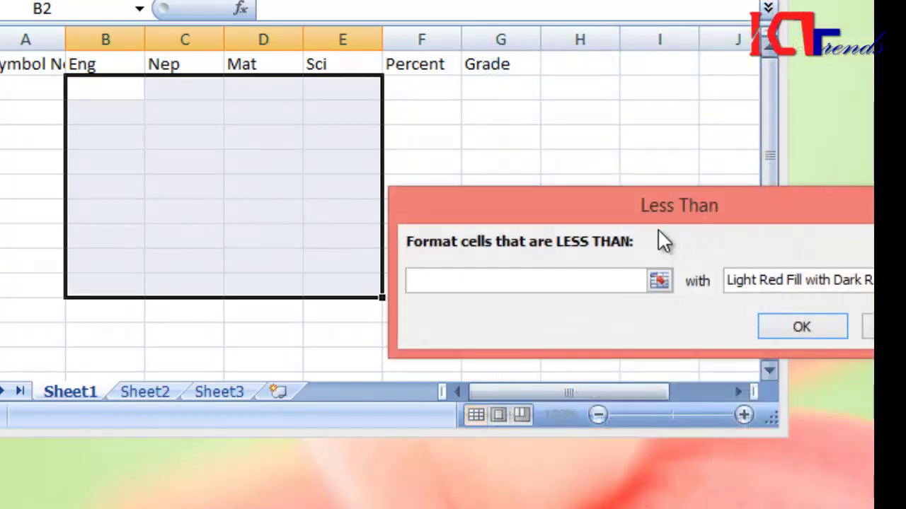
drag(616, 212, 244, 244)
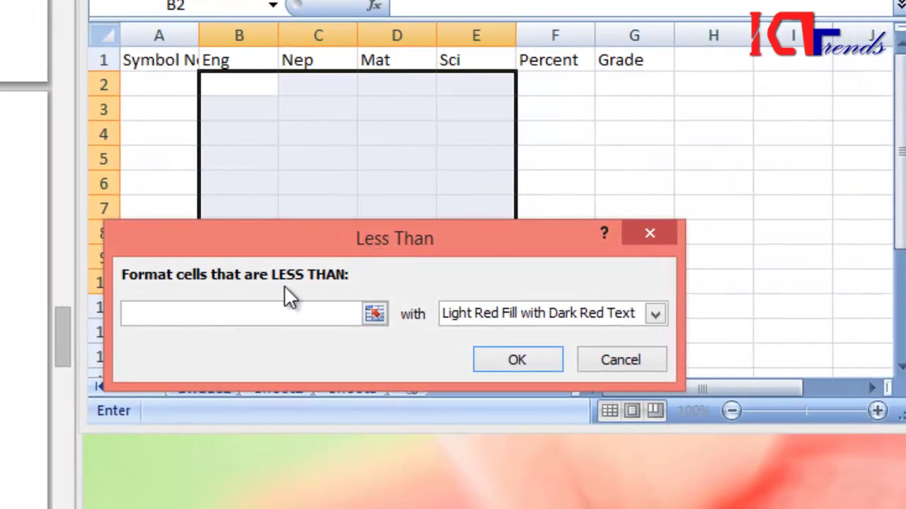
text(50)
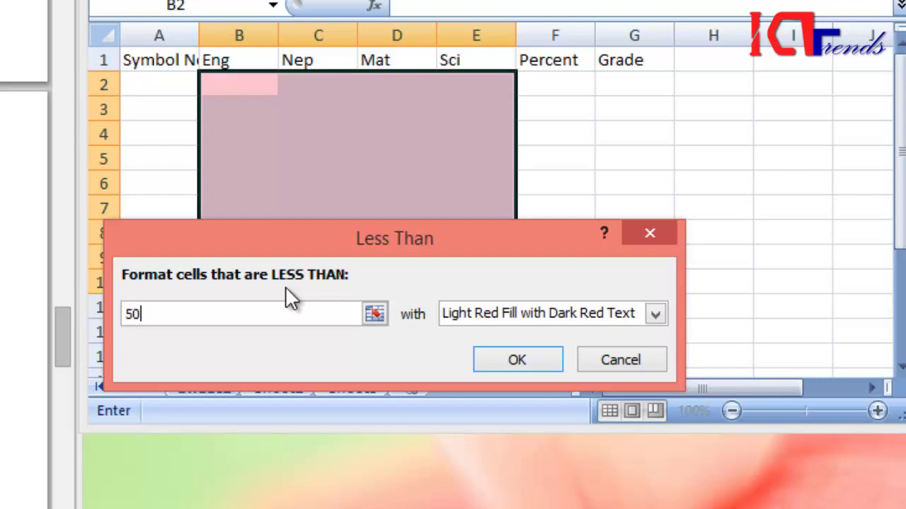
click(591, 317)
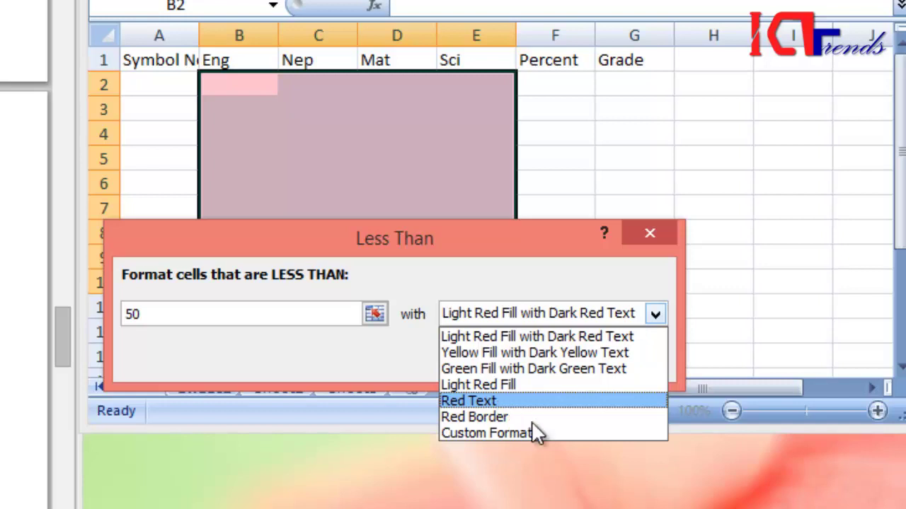
Step: Define a custom format: double underline, bold dark red text, outline border, light grey fill
click(489, 433)
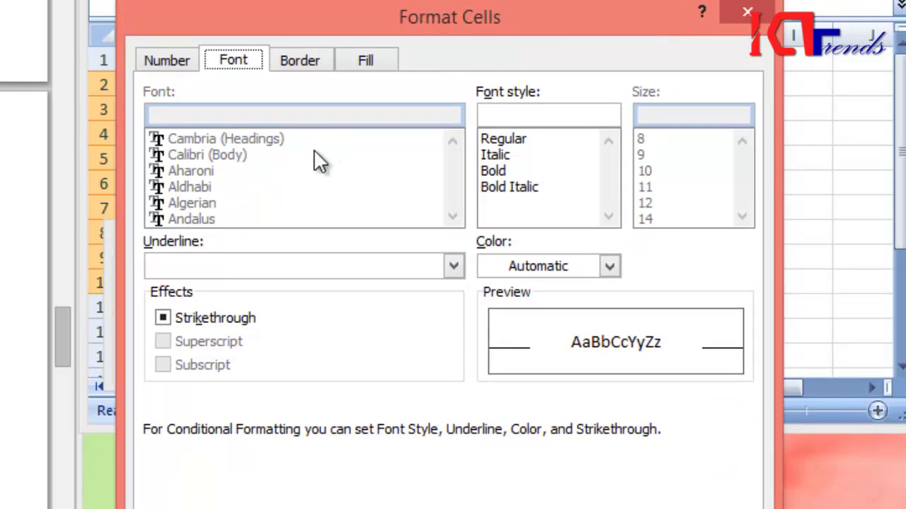
click(454, 266)
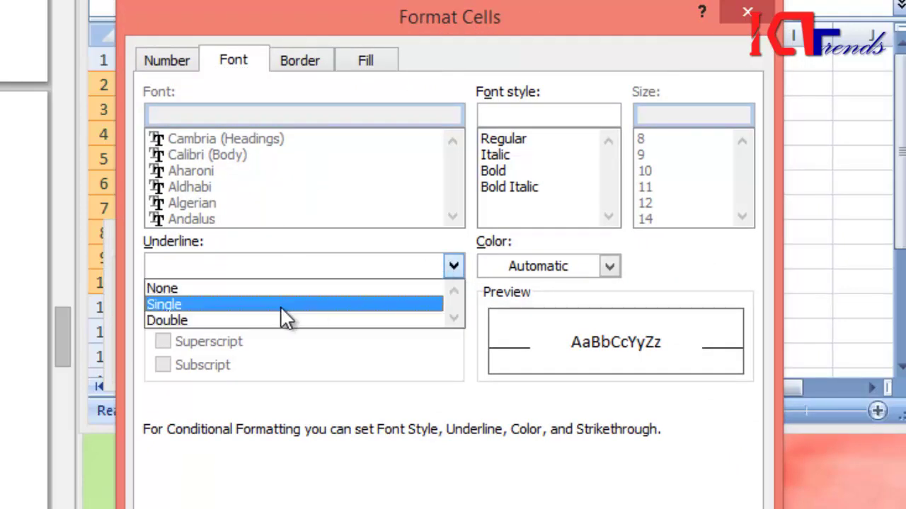
click(280, 315)
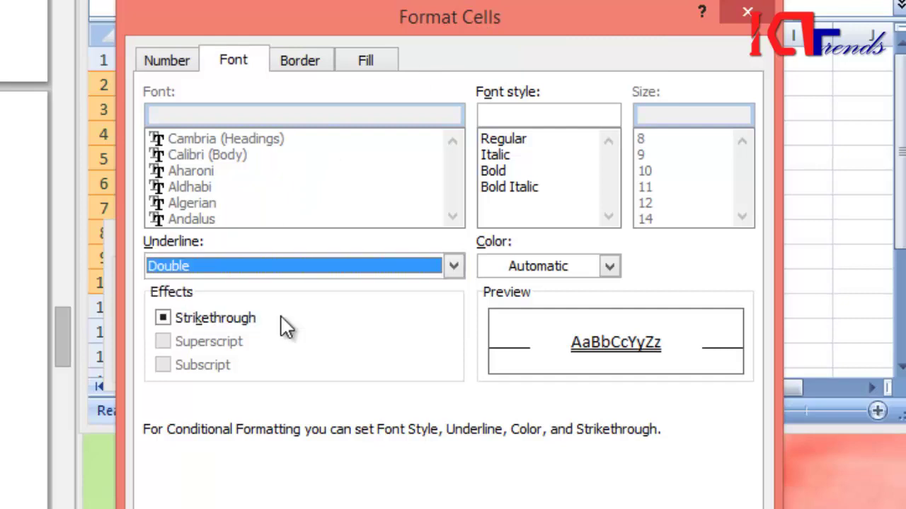
click(610, 266)
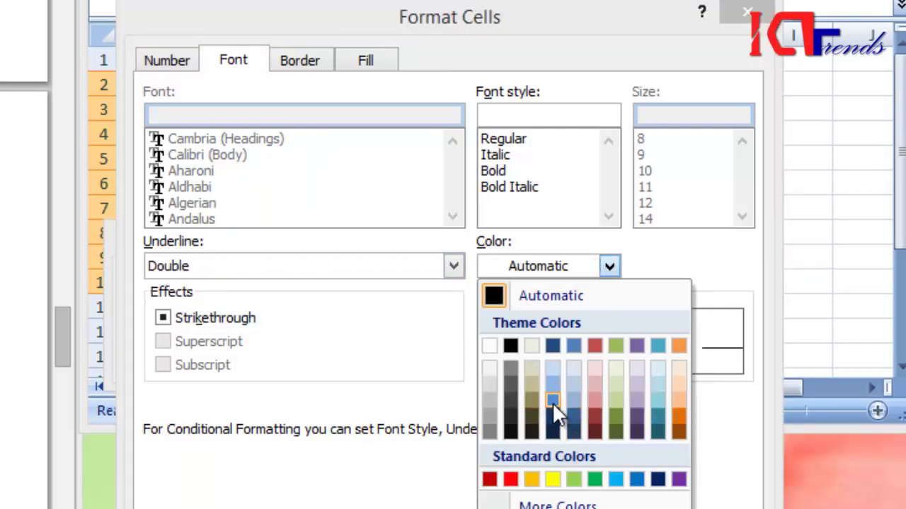
click(488, 480)
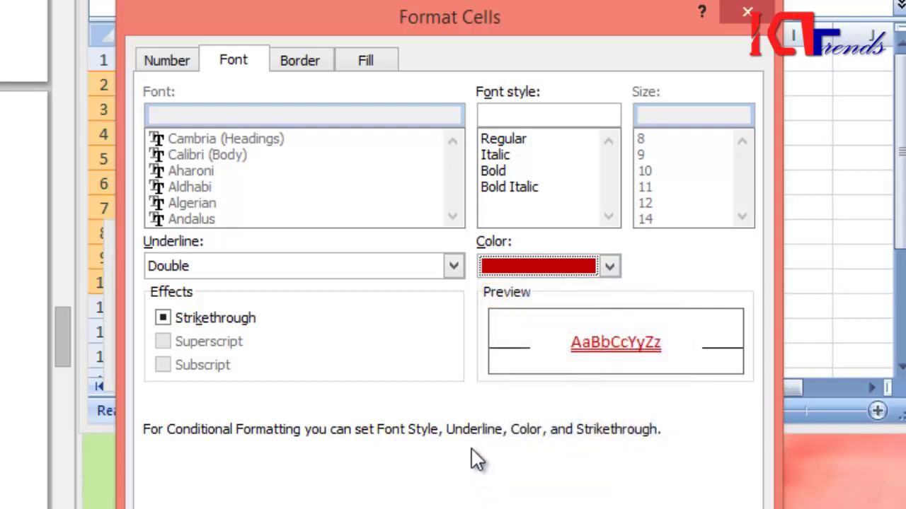
click(509, 173)
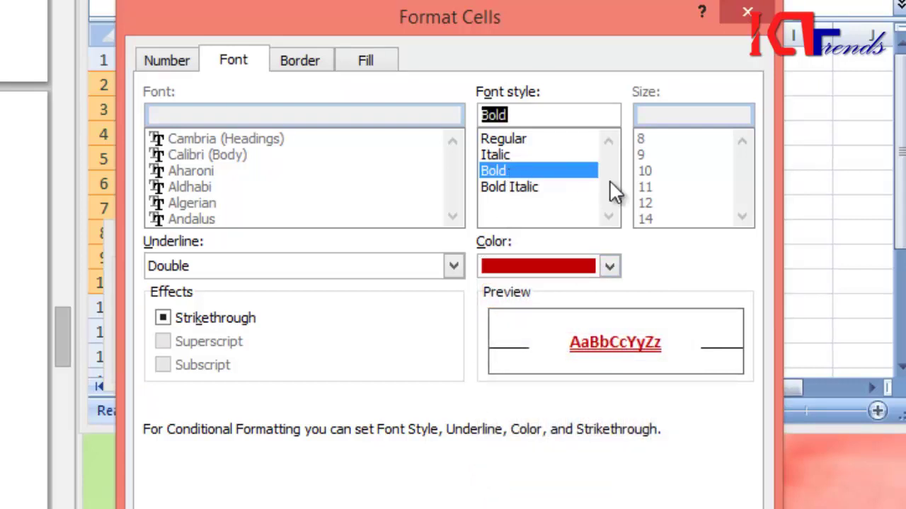
click(310, 61)
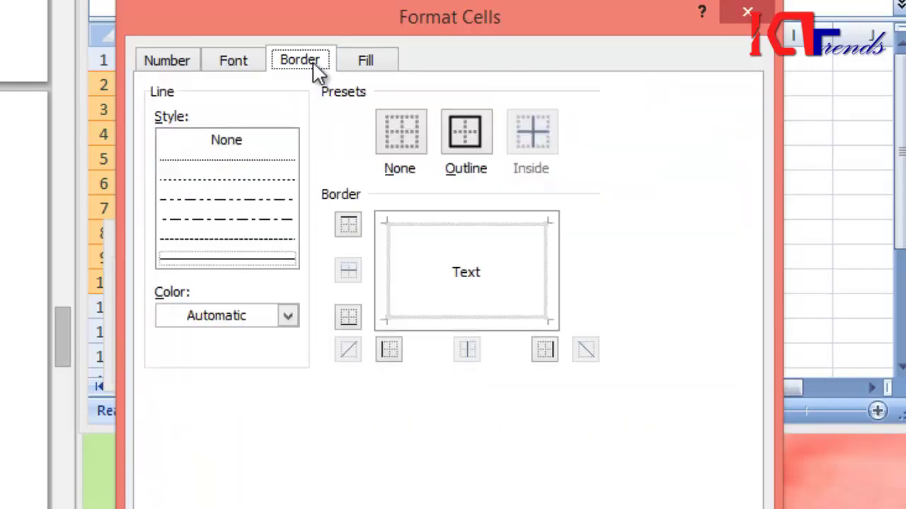
click(483, 136)
click(386, 65)
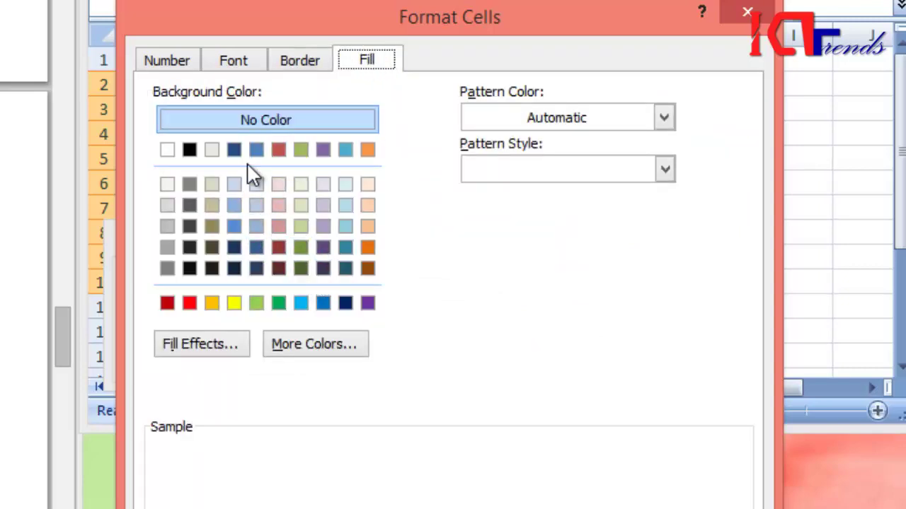
click(166, 224)
click(177, 63)
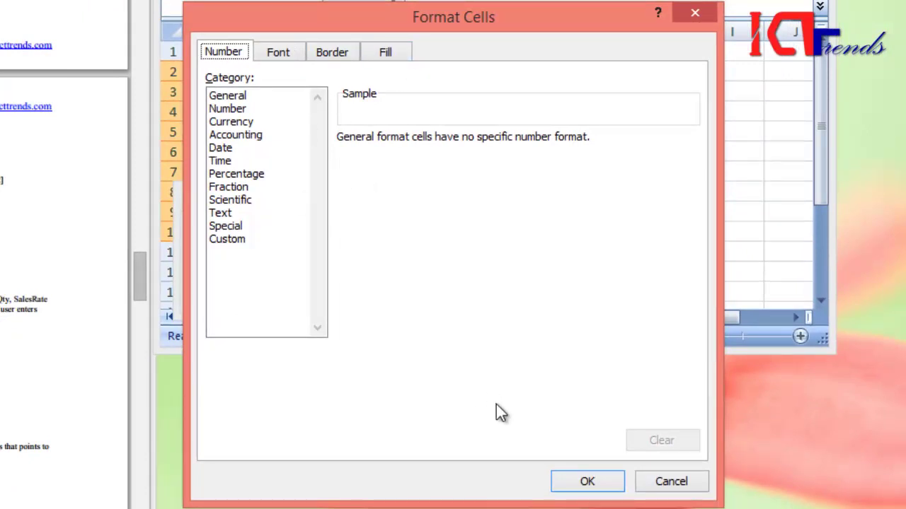
Step: Discard the custom format and apply the preset Red Text to marks below 50
click(677, 484)
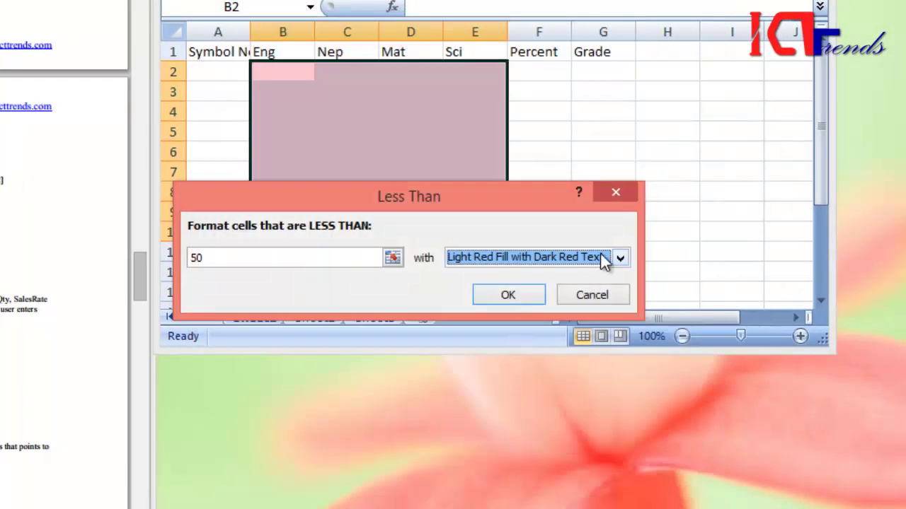
click(617, 259)
click(479, 326)
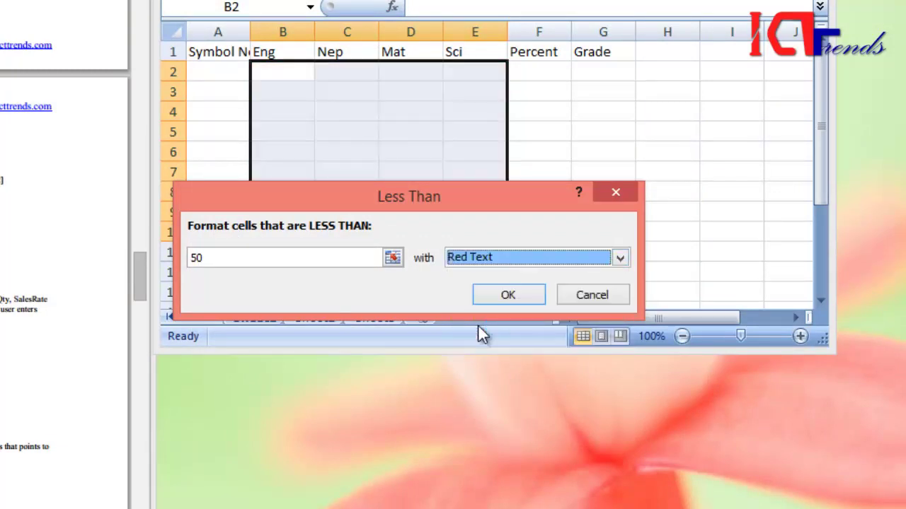
click(514, 293)
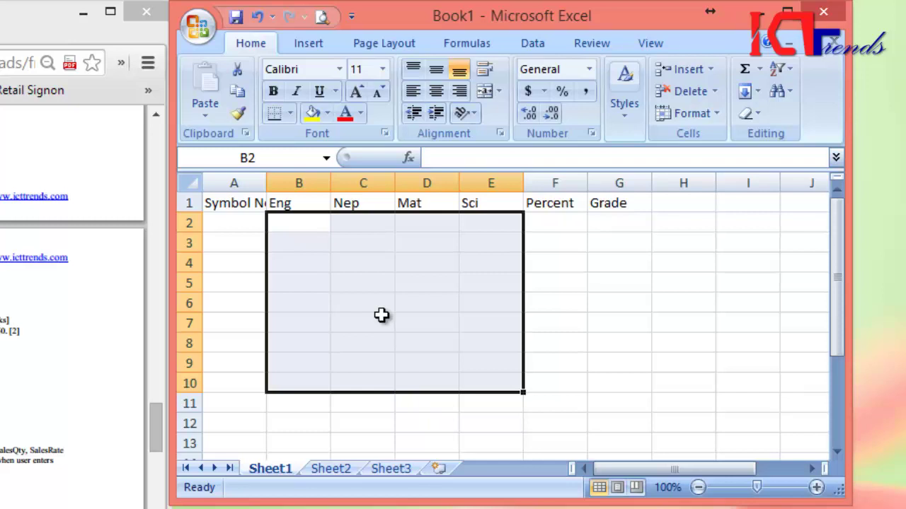
click(360, 284)
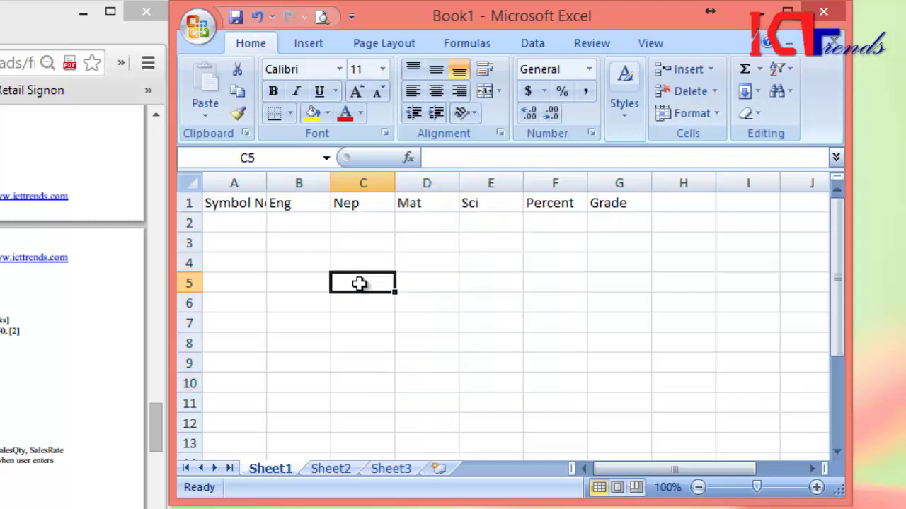
text(67)
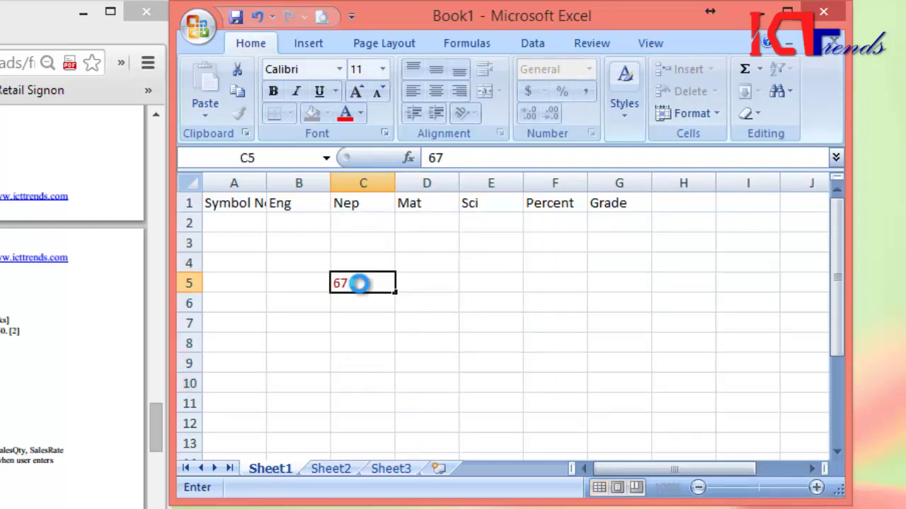
key(Return)
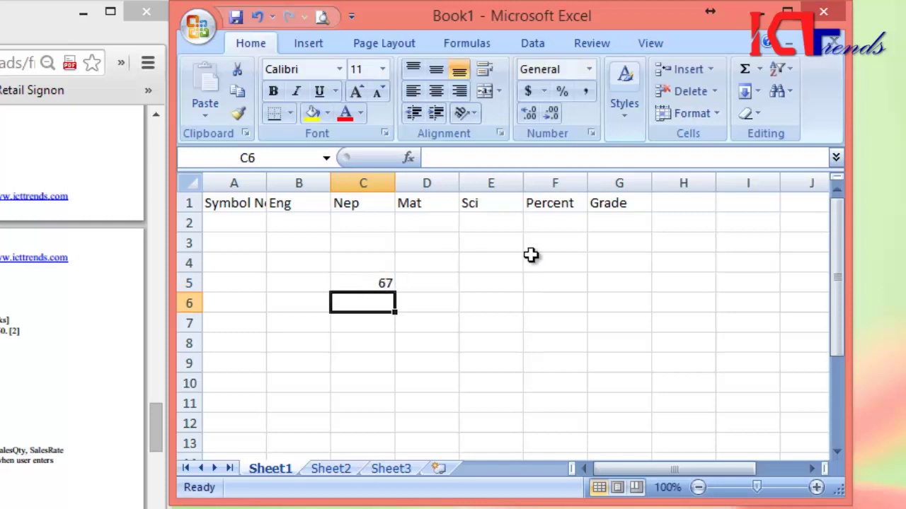
text(45)
key(Return)
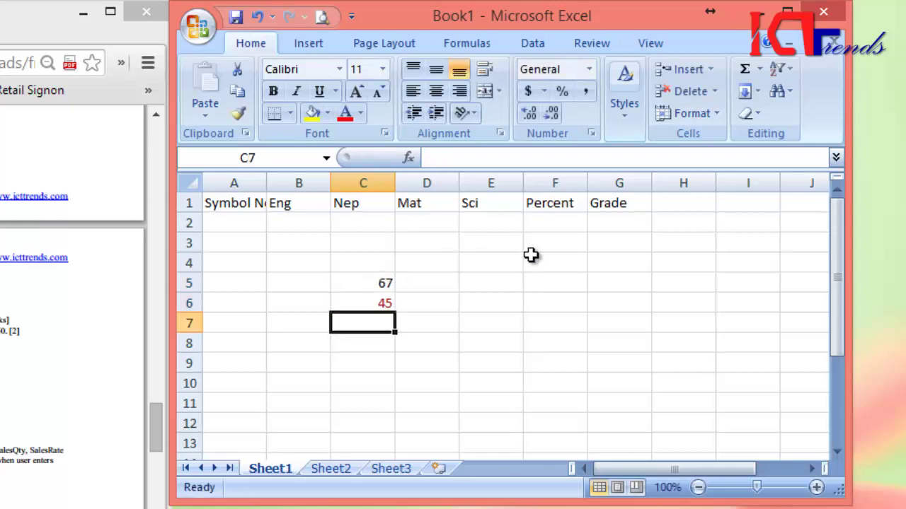
key(Up)
key(Up)
key(Up)
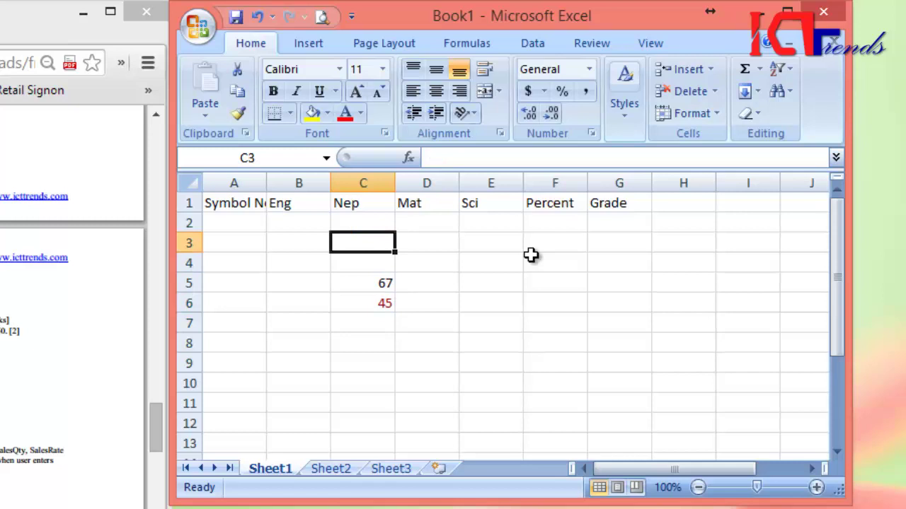
text(200)
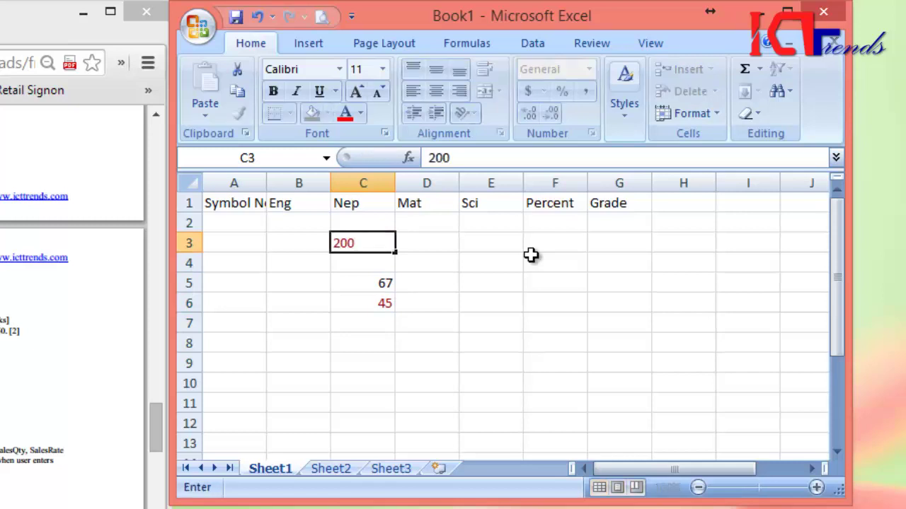
key(Return)
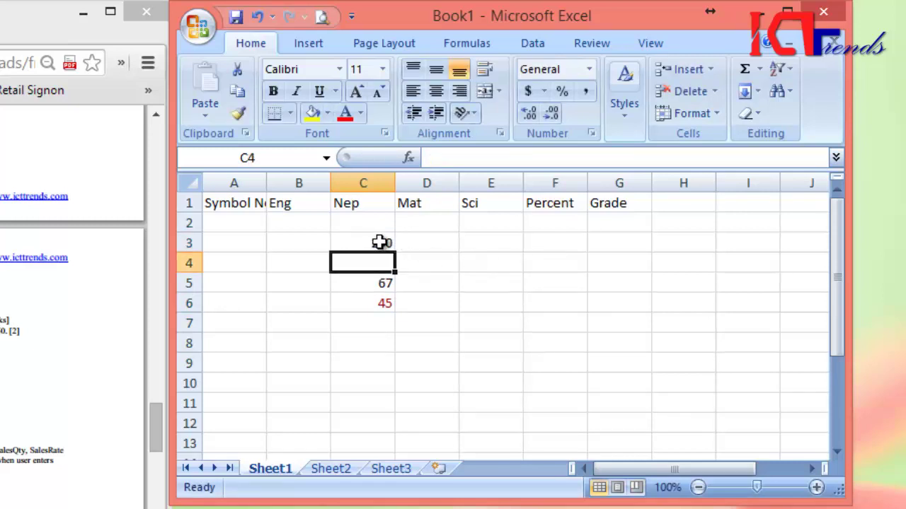
drag(382, 243, 383, 301)
key(Delete)
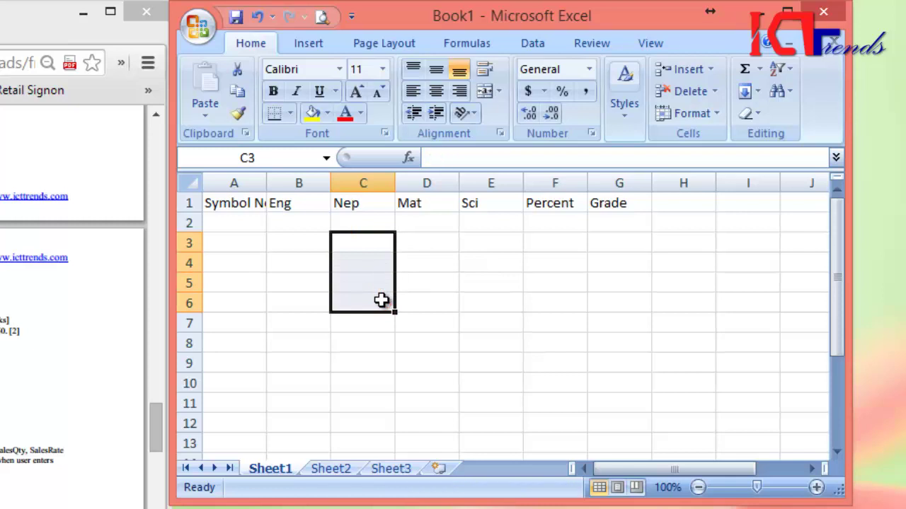
click(439, 244)
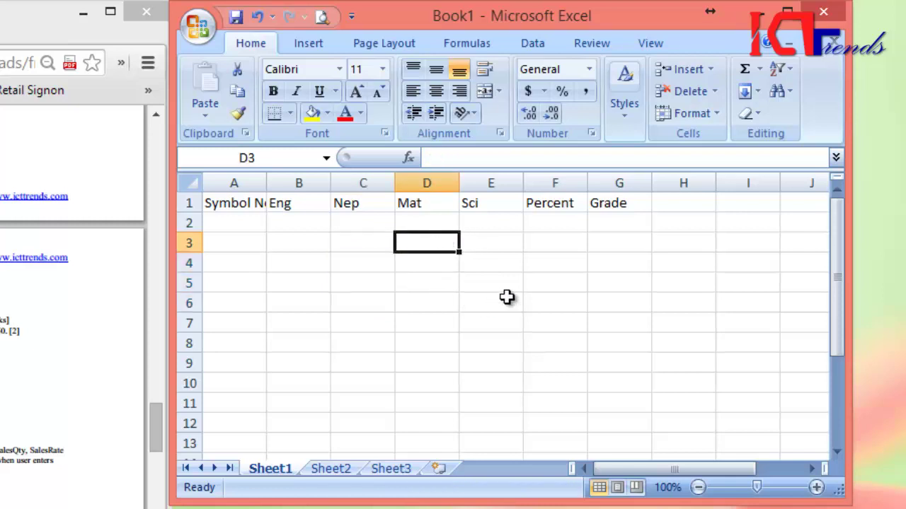
click(551, 221)
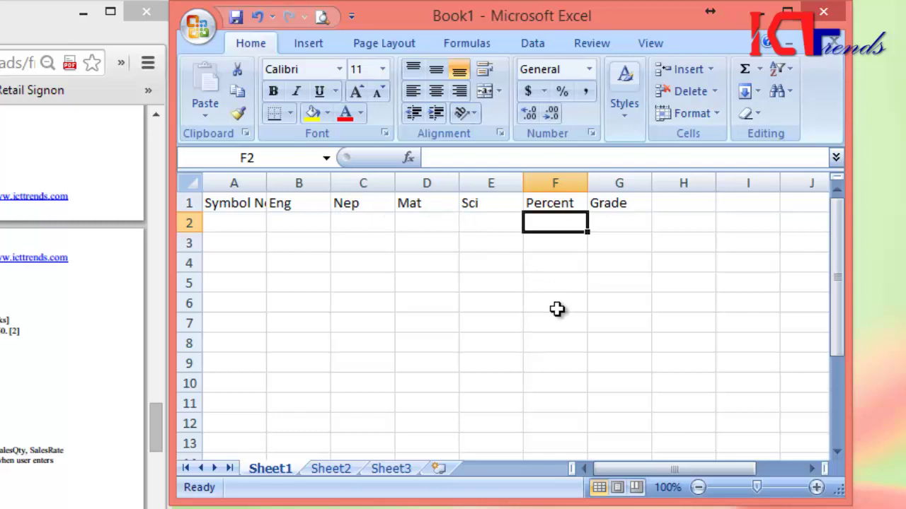
Step: Enter =AVERAGE(B2:E2) in F2 and fill it down the Percent column
text(=)
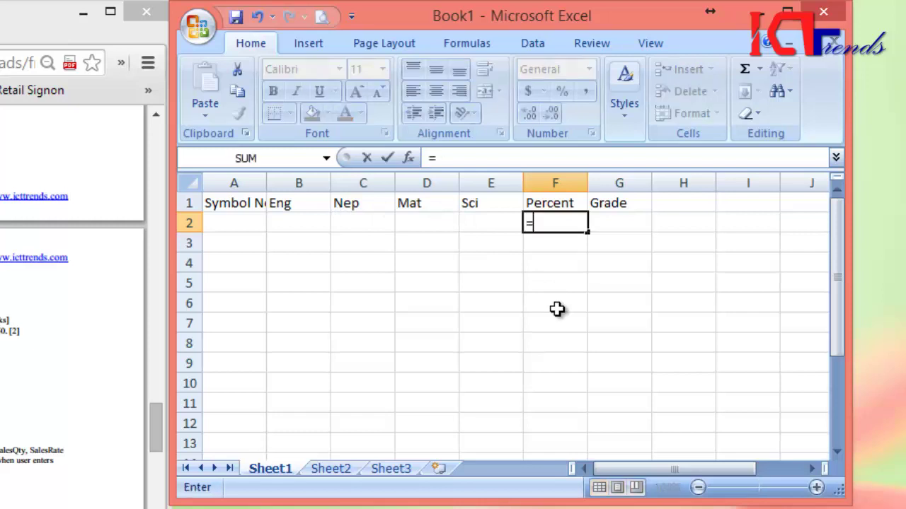
text(avera)
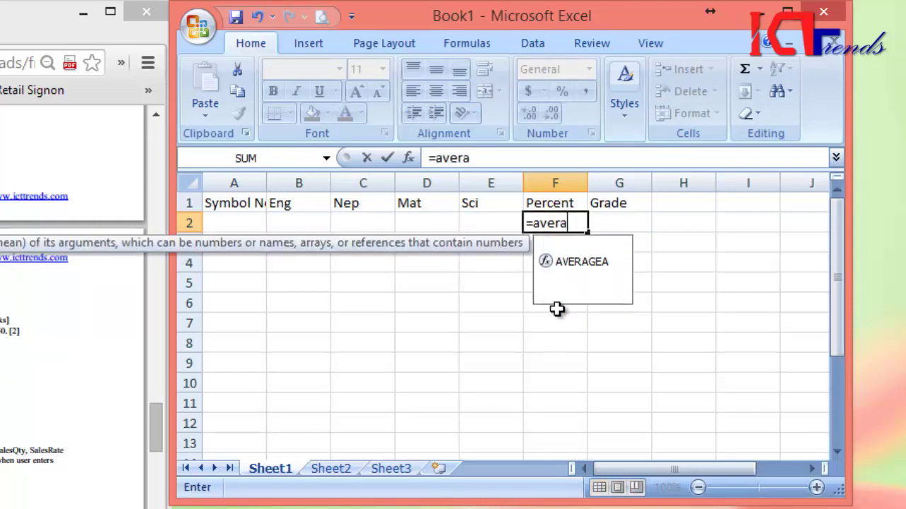
text(ge()
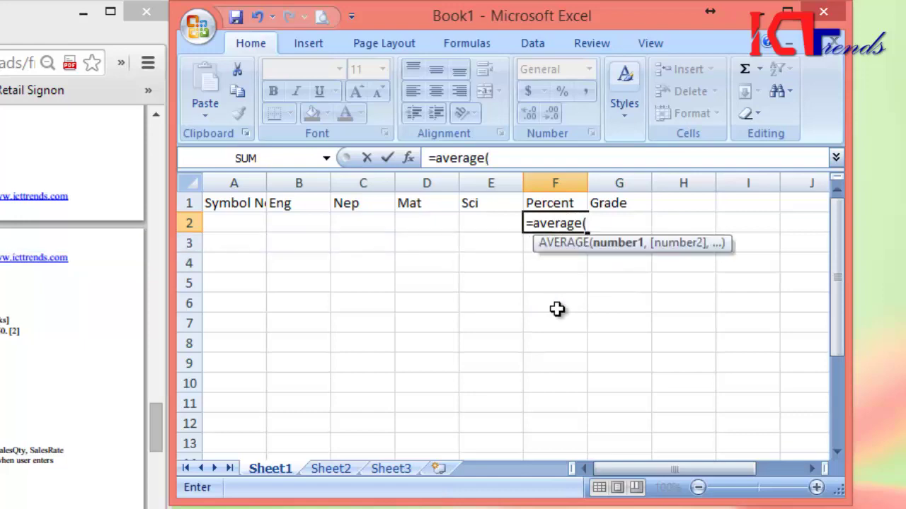
key(Left)
key(Left)
key(Left)
key(shift+Right)
key(shift+Right)
key(shift+Right)
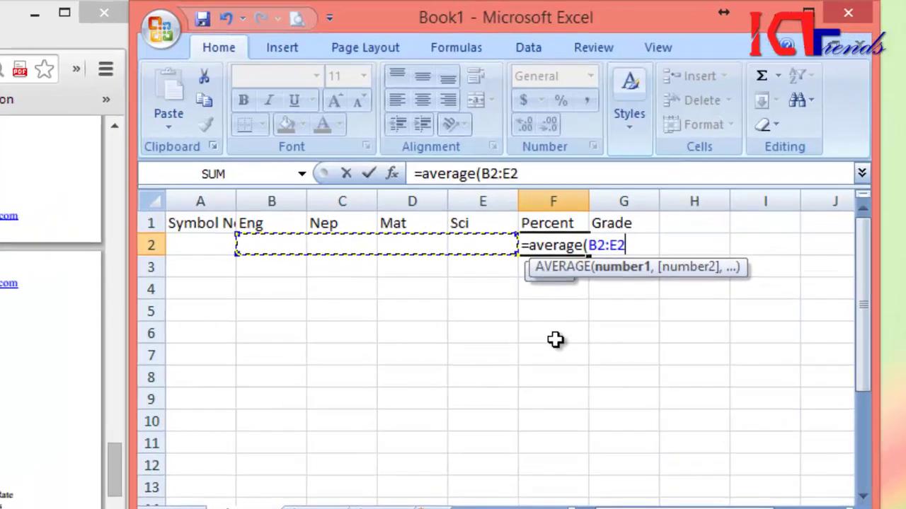
text())
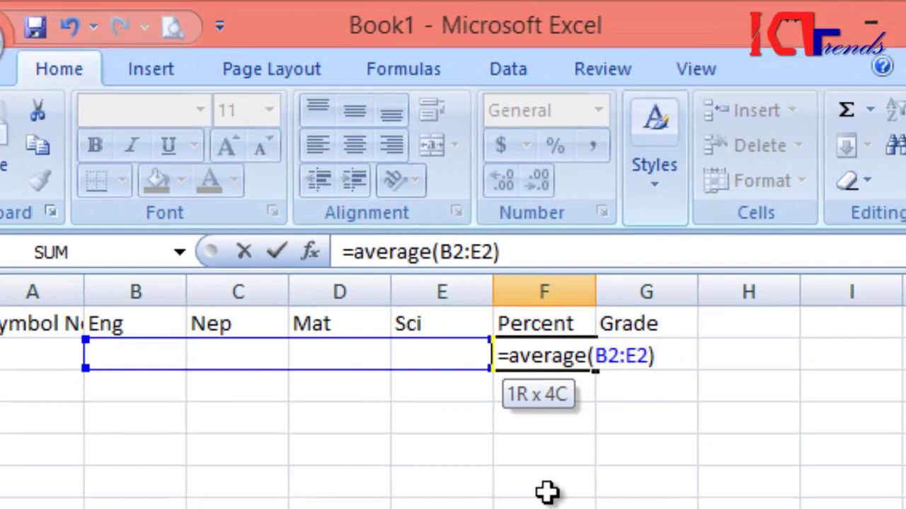
key(Return)
click(552, 356)
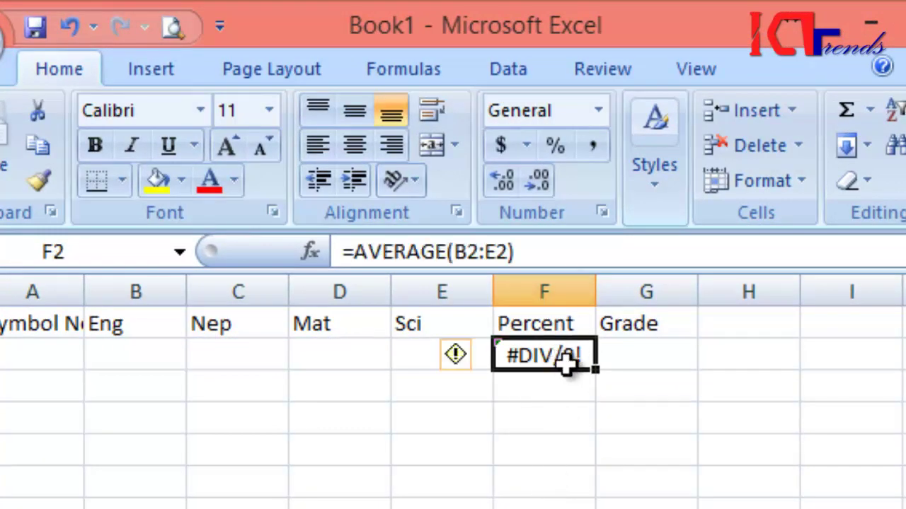
drag(596, 370, 596, 507)
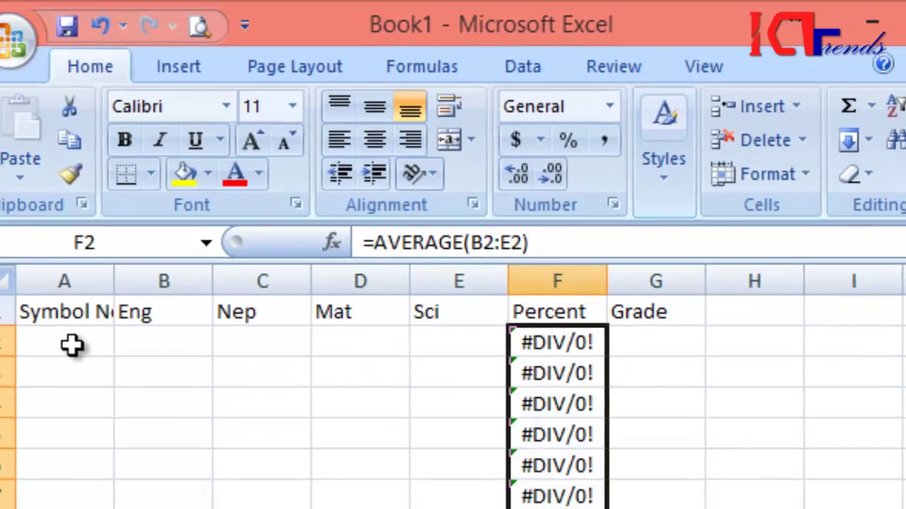
click(78, 358)
Step: Enter 1000001 and 1000002 in A2:A3 and fill the series down to A8
text(1)
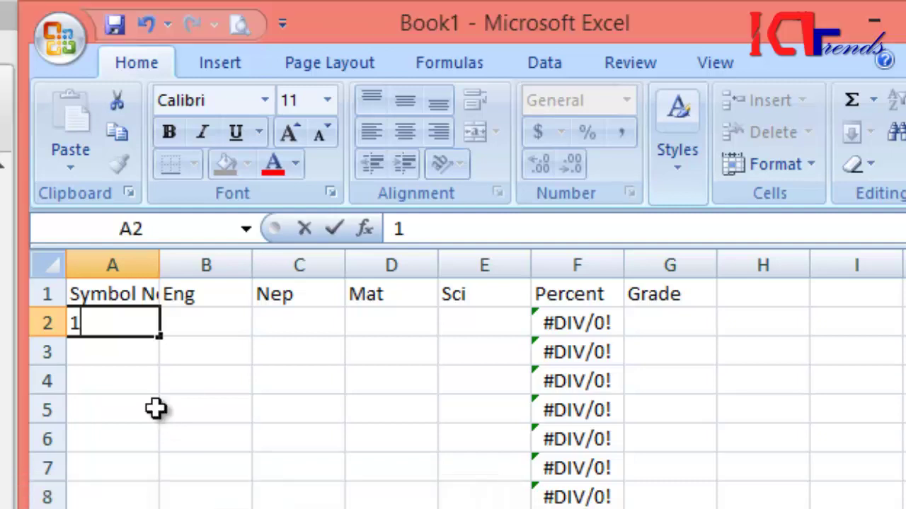
text(000)
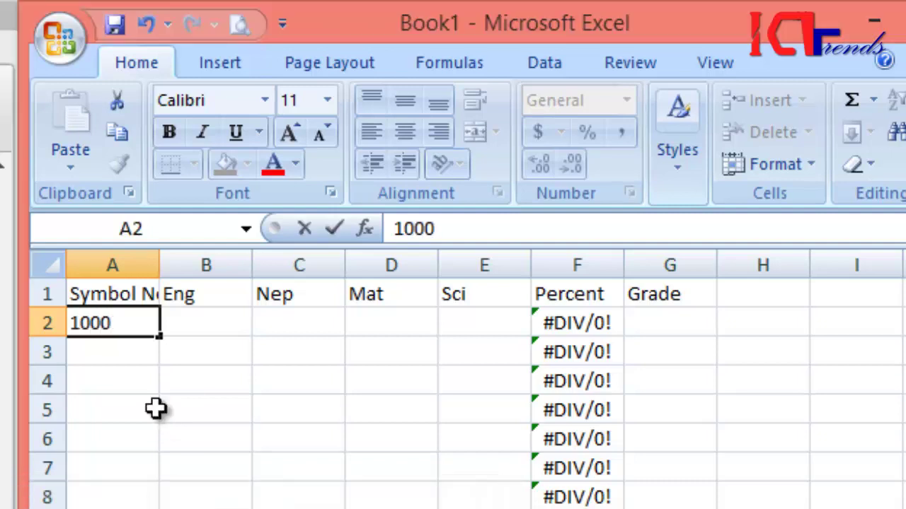
text(0)
text(01)
key(Return)
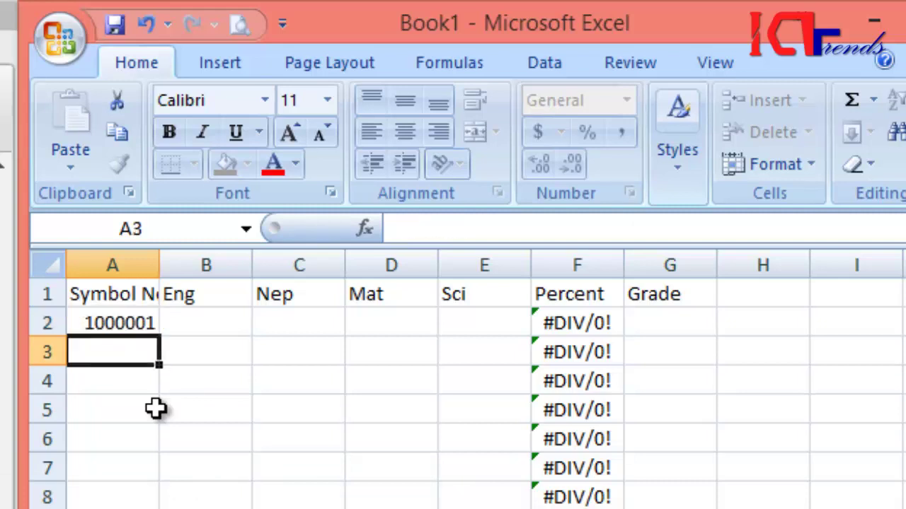
text(100)
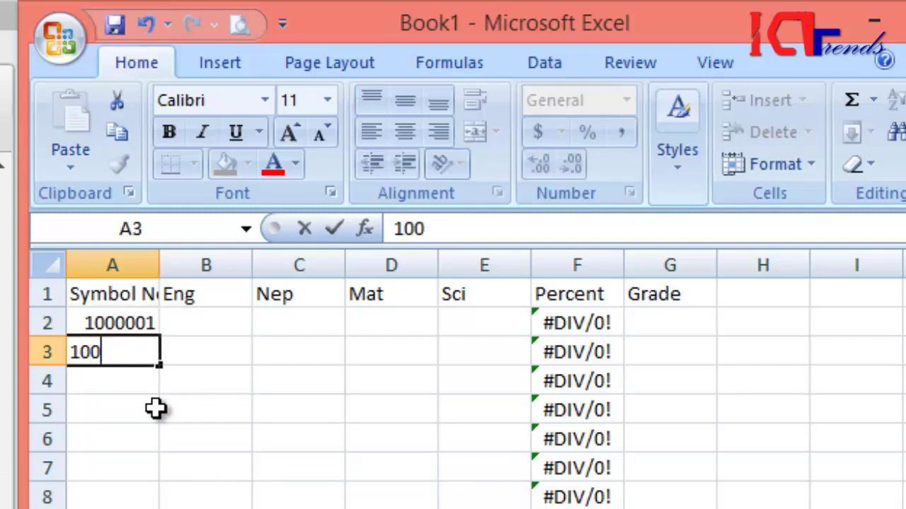
text(000)
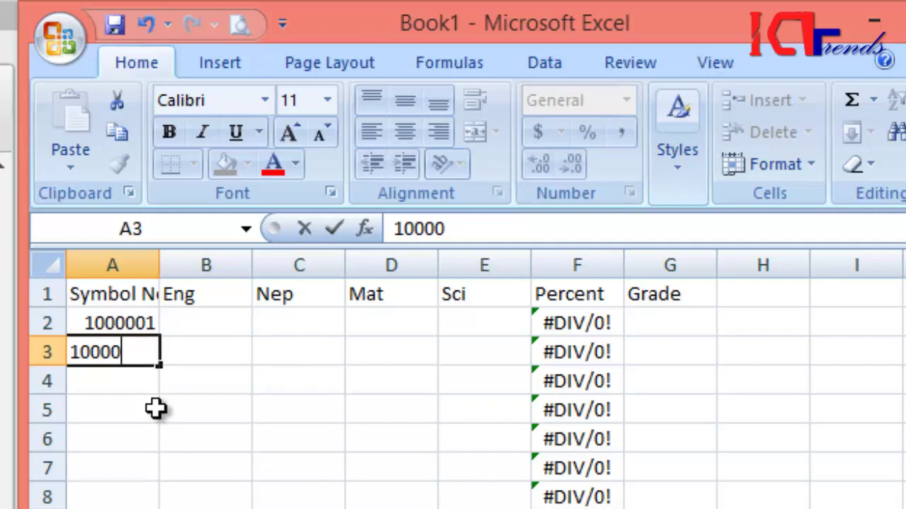
text(2)
key(Return)
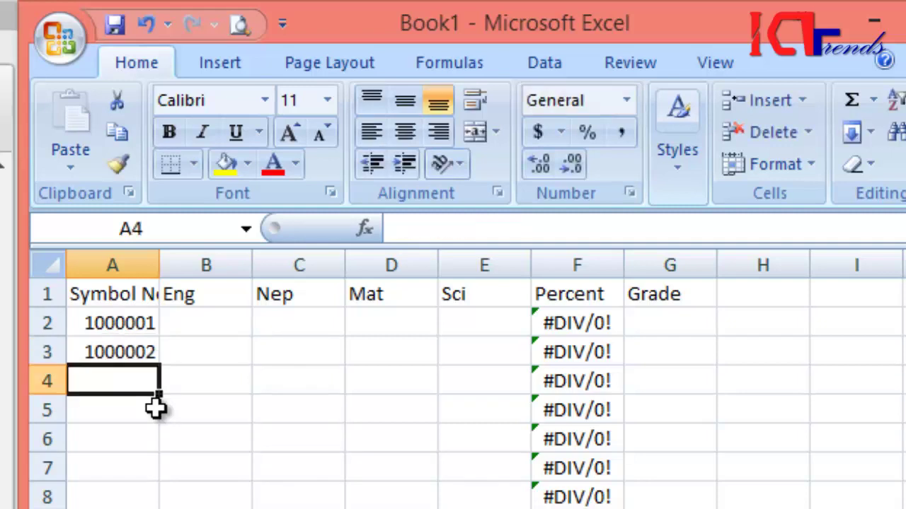
mouse_move(127, 331)
mouse_down()
mouse_move(145, 357)
mouse_move(159, 508)
mouse_up()
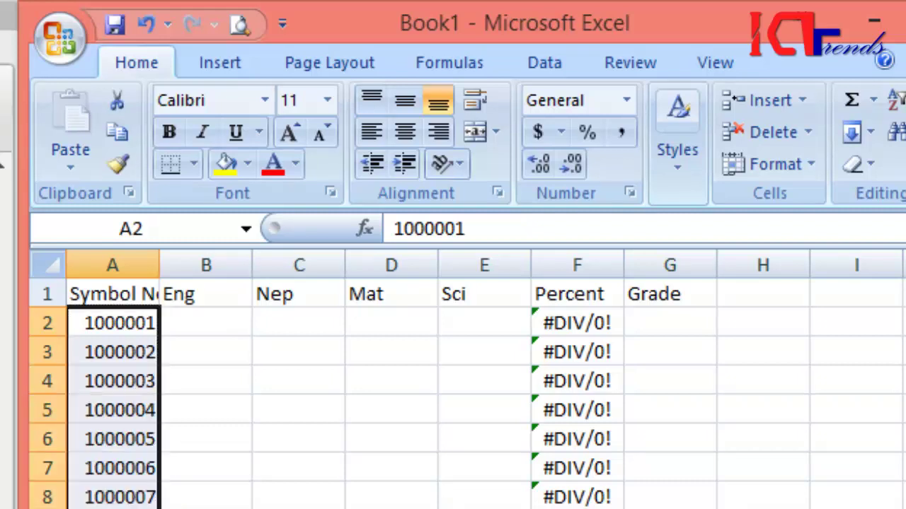
click(210, 323)
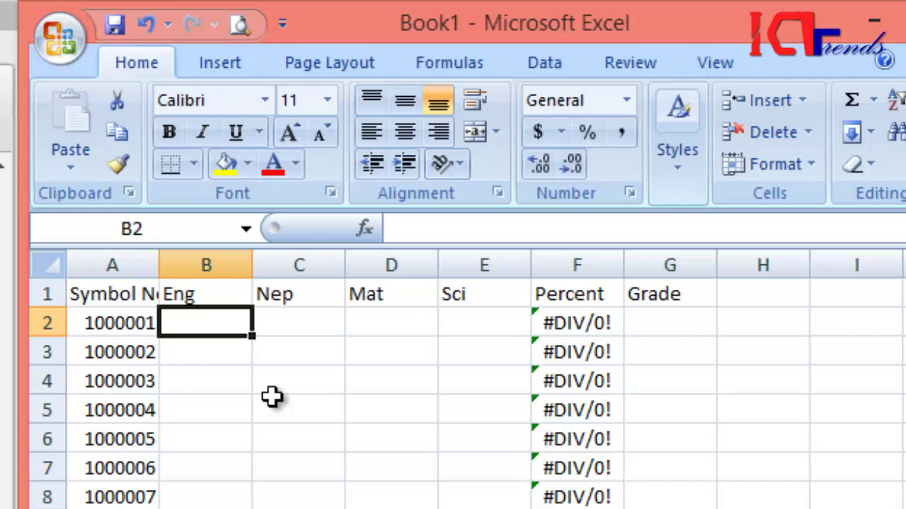
Step: Enter the remaining Eng marks down column B, such as 87, 89, 67 and 87
text(67 87 )
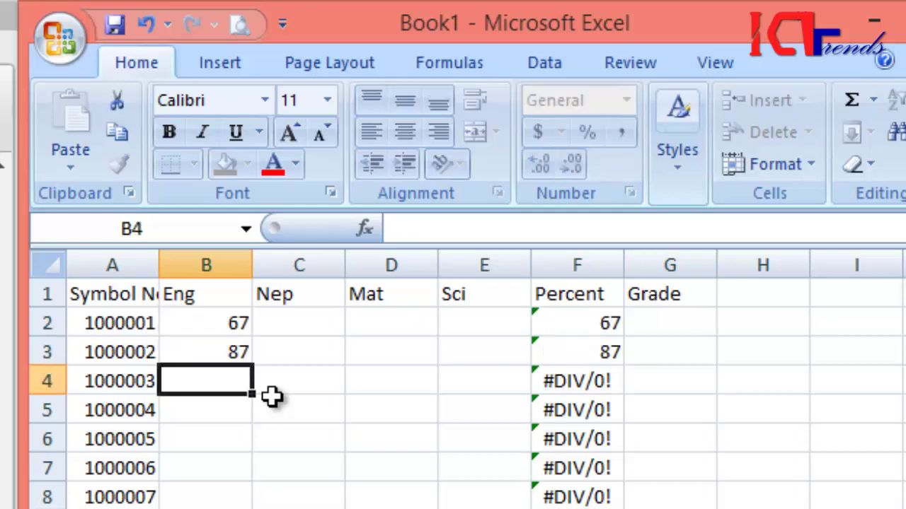
text(6 76)
key(Return)
text(87)
key(Return)
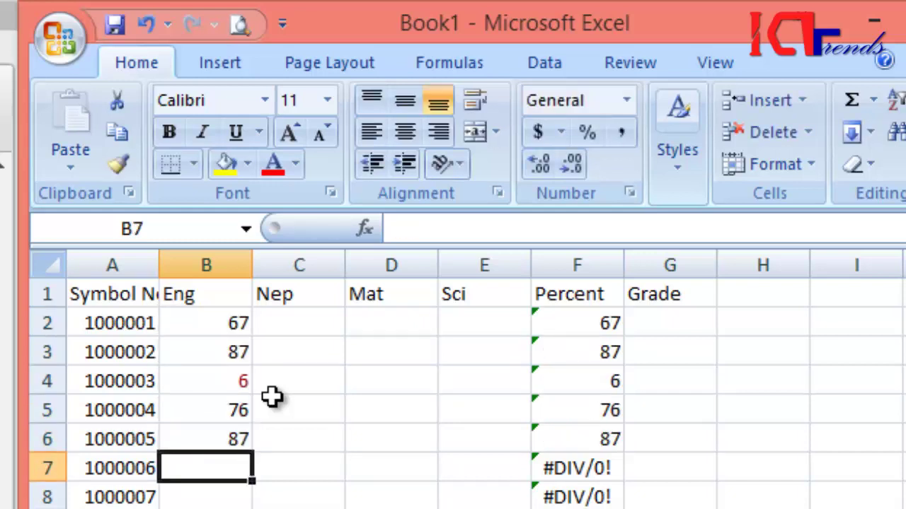
text(89)
key(Return)
text(6)
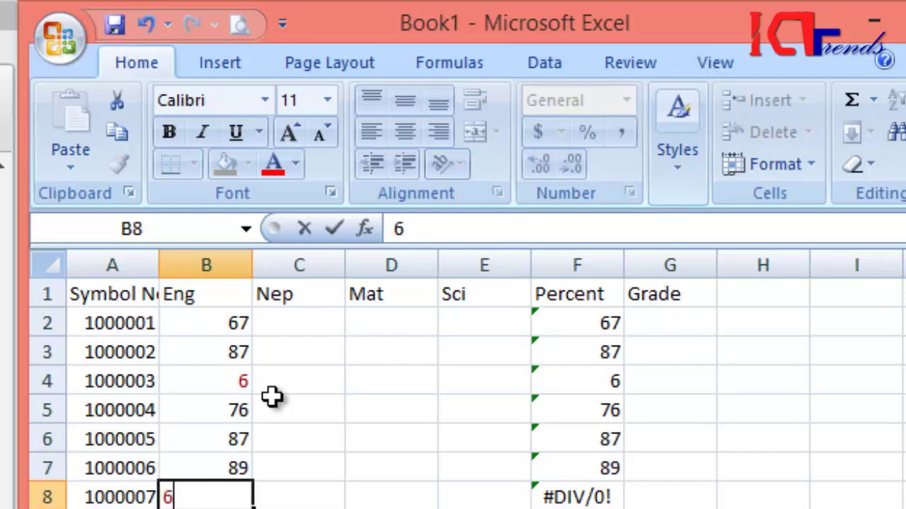
text(7)
key(Return)
text(87)
key(Return)
text(87)
key(Return)
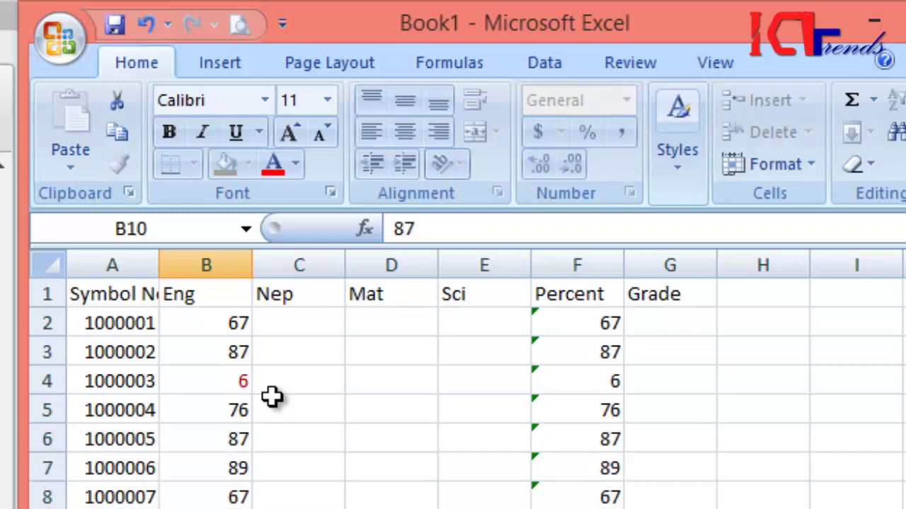
Step: Enter the Nep marks from C2: 56, 65, 66, 67, 76, 77, 87, 78, 67
click(304, 325)
text(5)
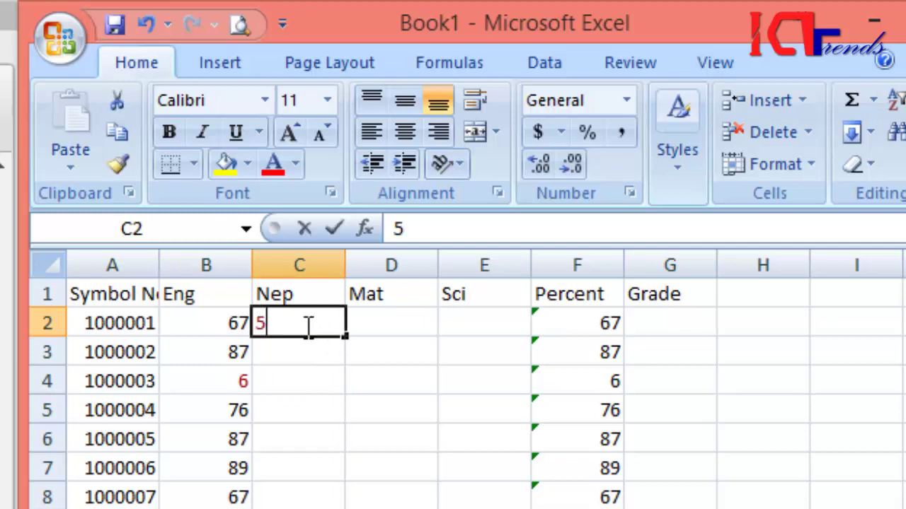
text(6)
key(Return)
text(65 66 67)
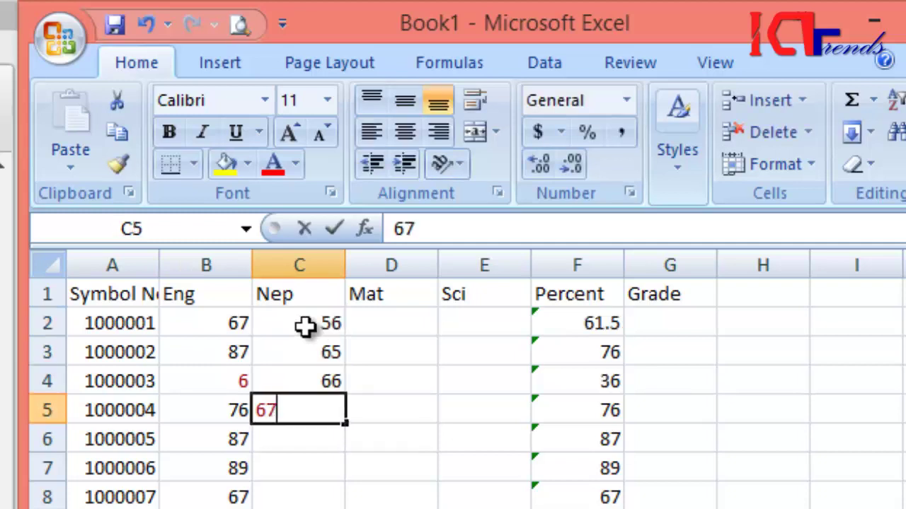
key(Return)
text(76)
key(Return)
text(77)
key(Return)
text(87)
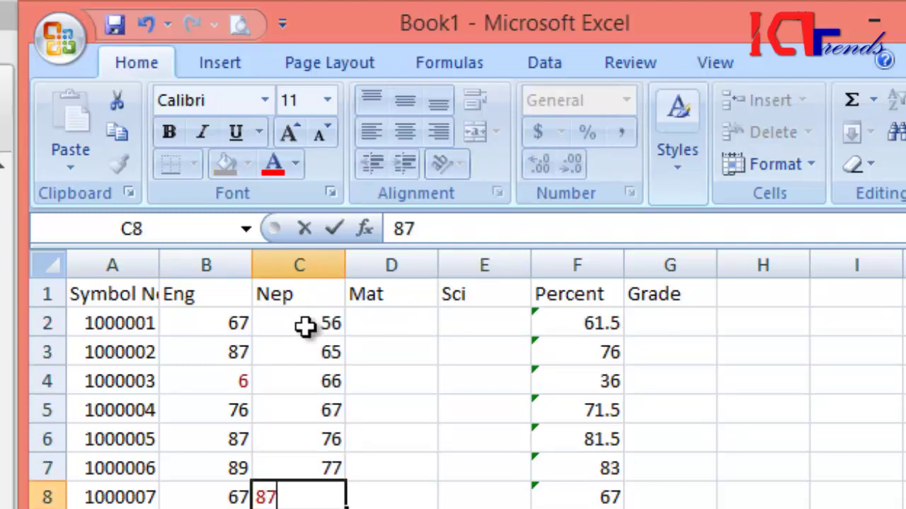
key(Return)
text(78)
key(Return)
text(67)
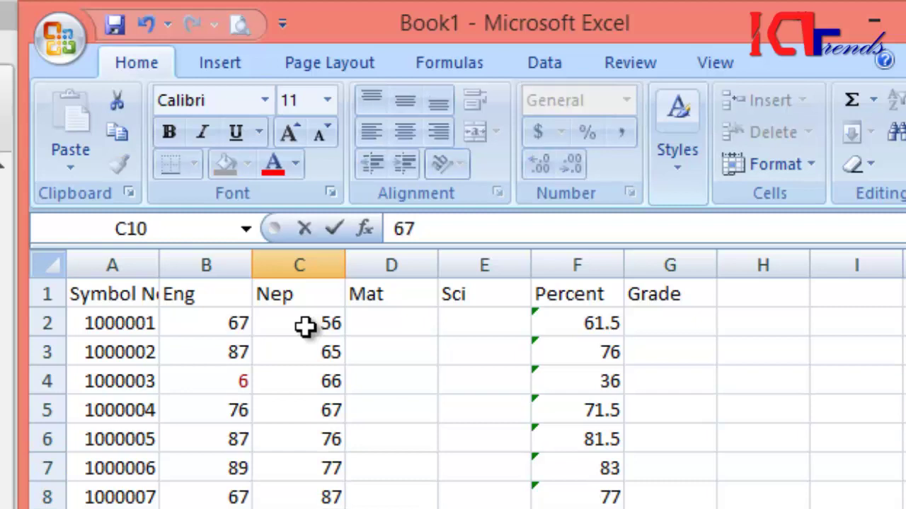
key(Return)
Step: Enter the Mat marks from D2: 98, 88, 99, 89, 79, 94, 56, 43, 78
click(395, 328)
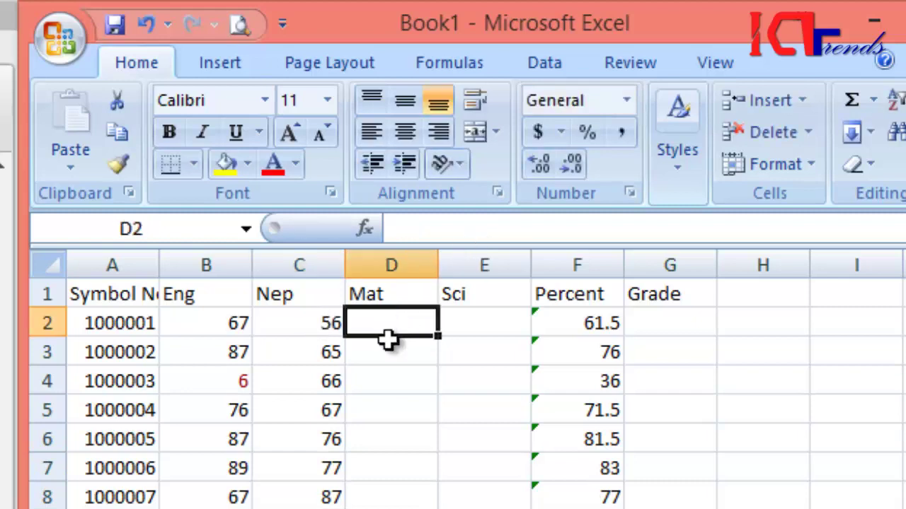
text(98 8)
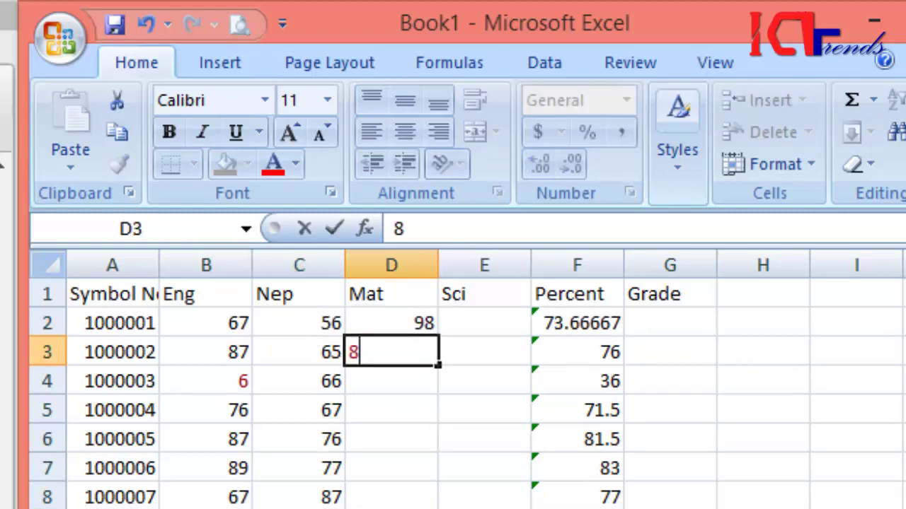
text(8)
key(Return)
text(99)
key(Return)
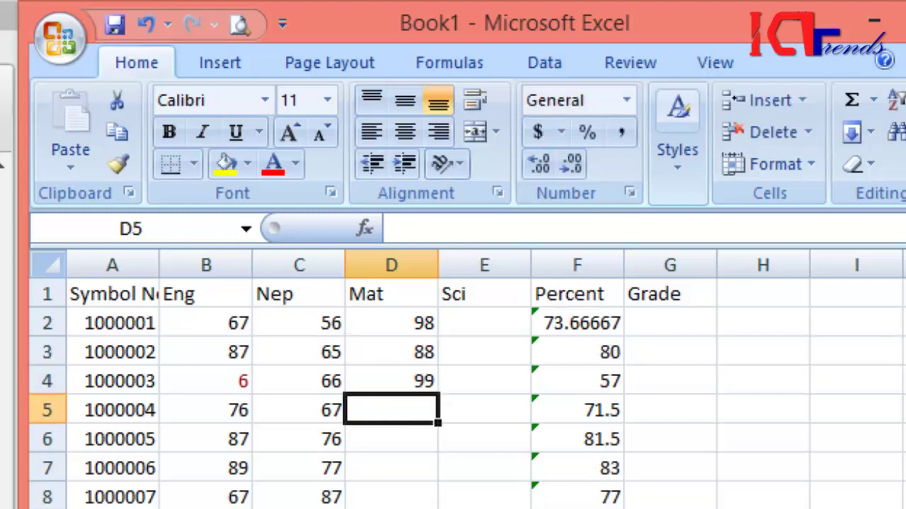
text(89)
key(Return)
text(79)
key(Return)
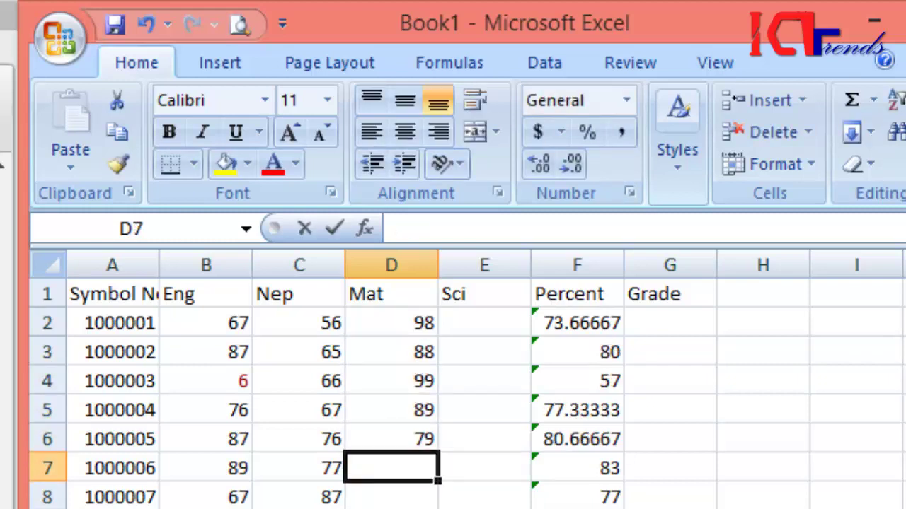
text(94)
key(Return)
text(5)
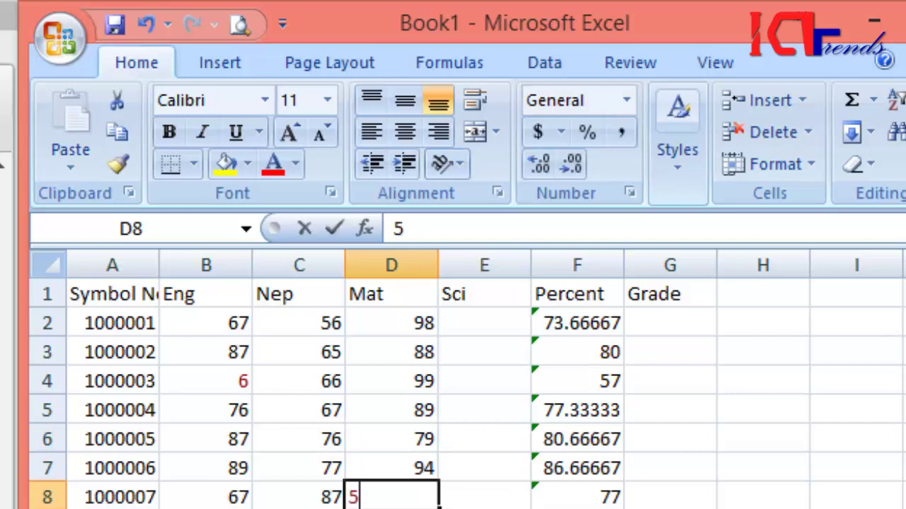
text(6)
key(Return)
text(43)
key(Return)
text(7)
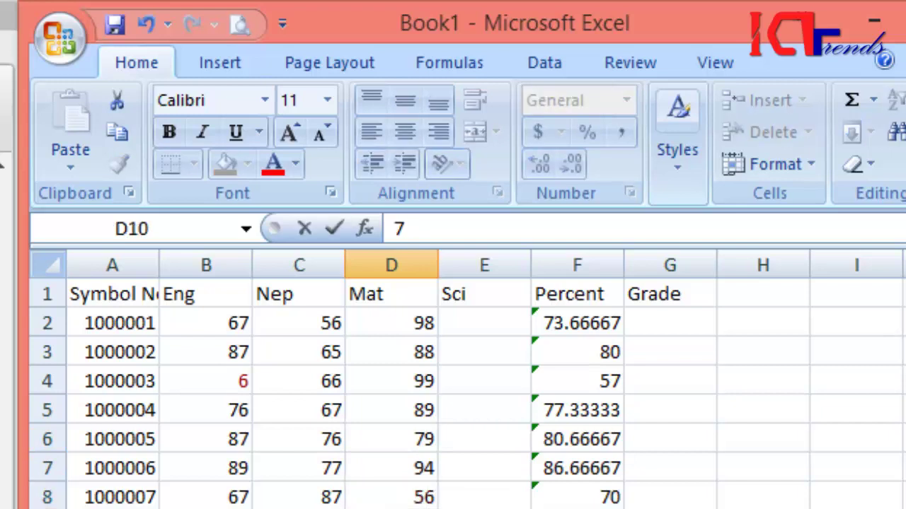
text(8)
key(Return)
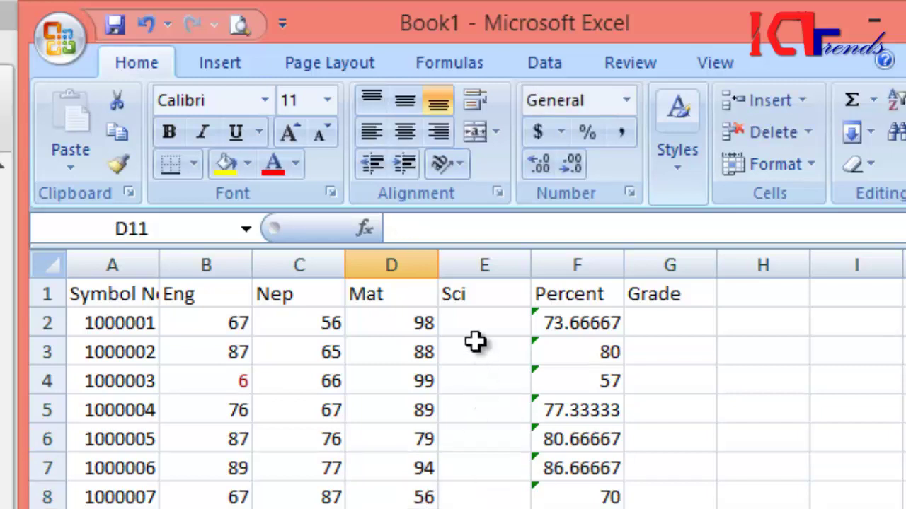
Step: Enter the Sci marks from E2: 78, 87, 78, 76, 65, 56, 77, 87, 67
click(472, 324)
text(78)
key(Return)
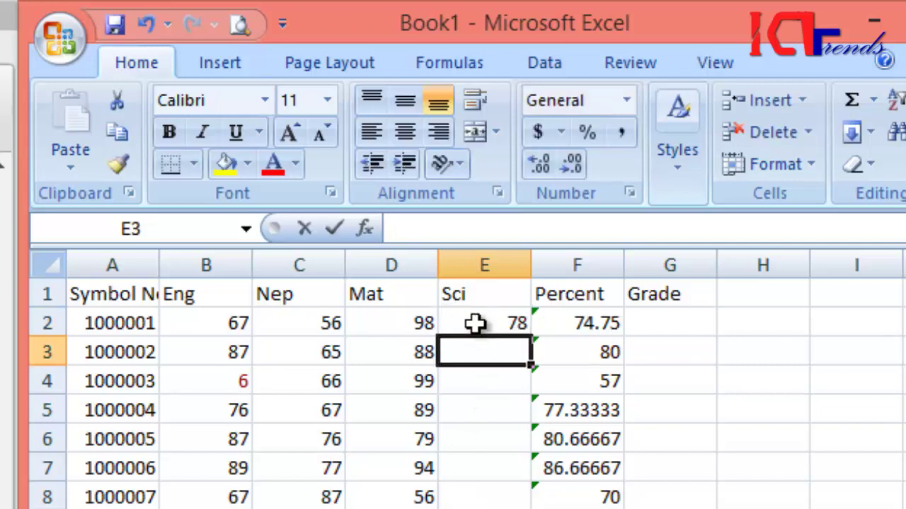
text(87)
key(Return)
text(78)
key(Return)
text(76)
key(Return)
text(65)
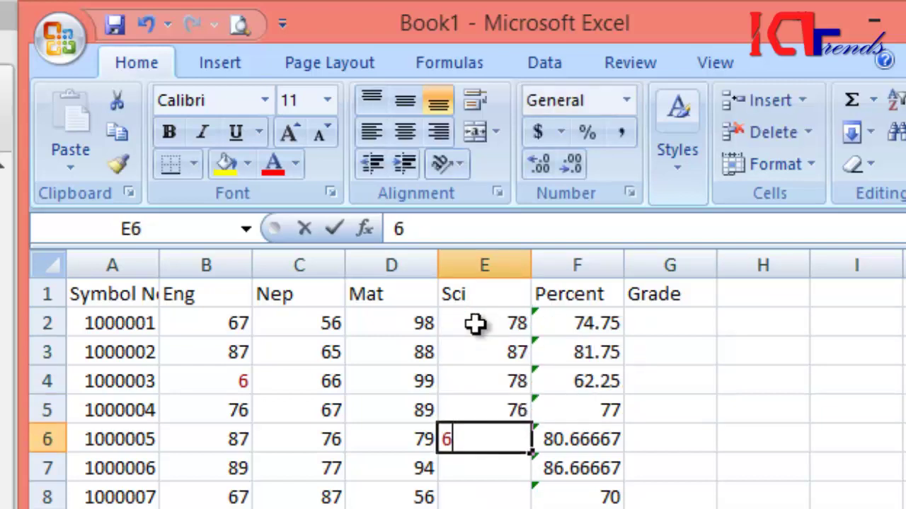
key(Return)
text(56)
key(Return)
text(77)
key(Return)
text(87)
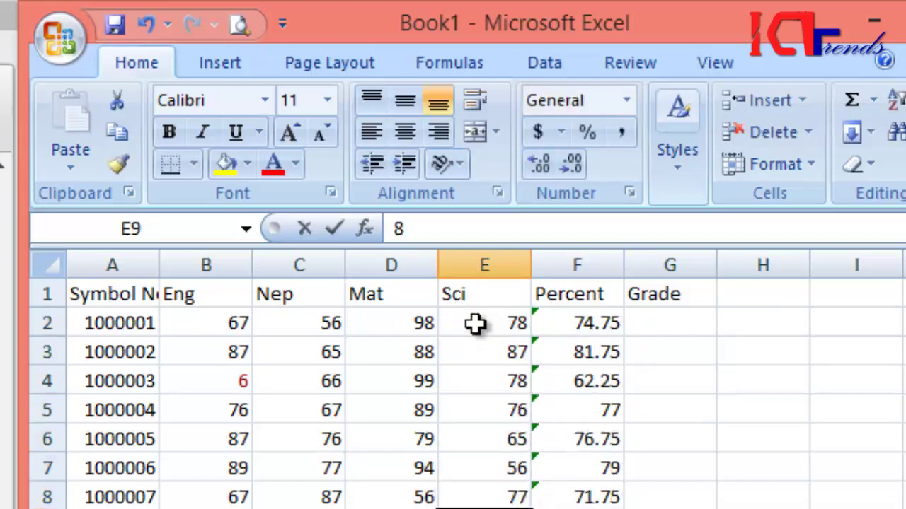
key(Return)
text(67)
key(Return)
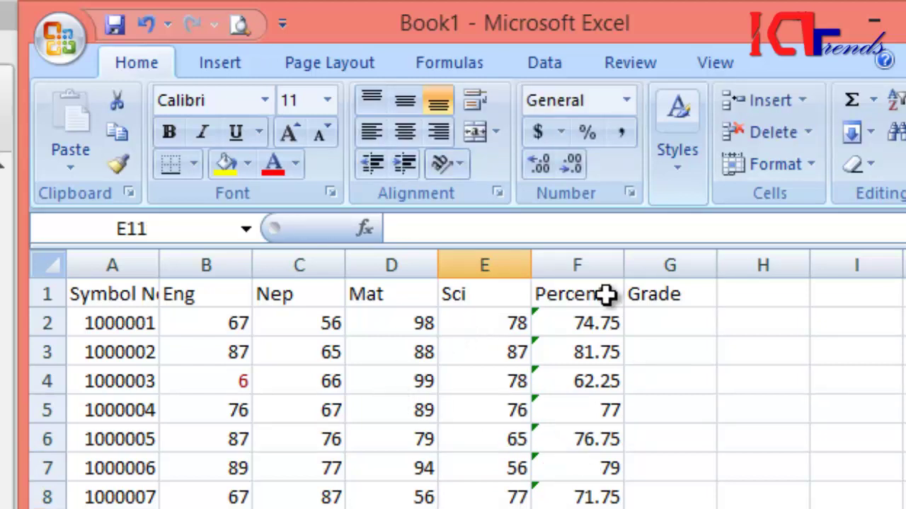
click(676, 331)
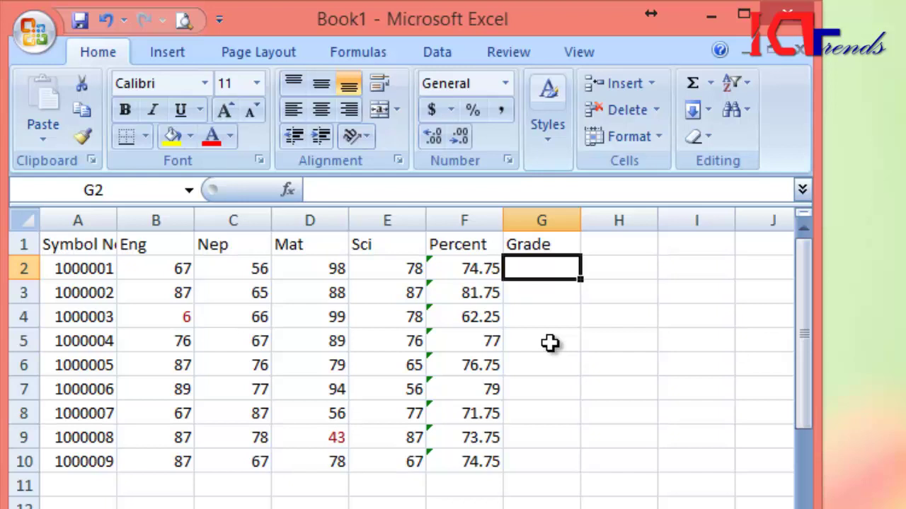
Step: Begin G2's grade formula with =IF(OR(
text(=)
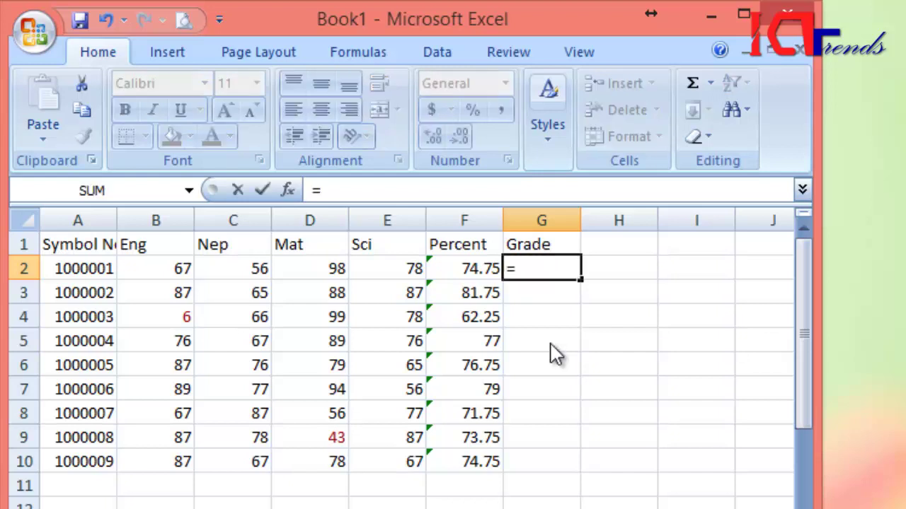
text(if()
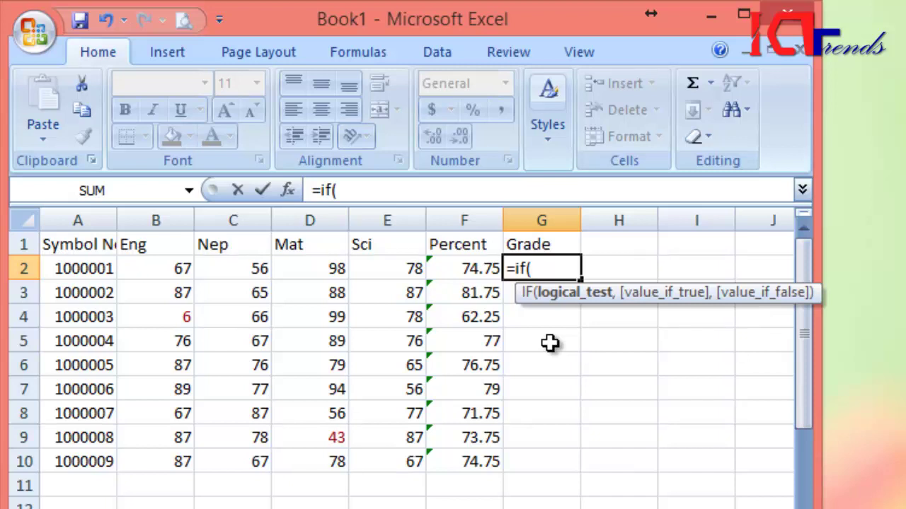
text(o)
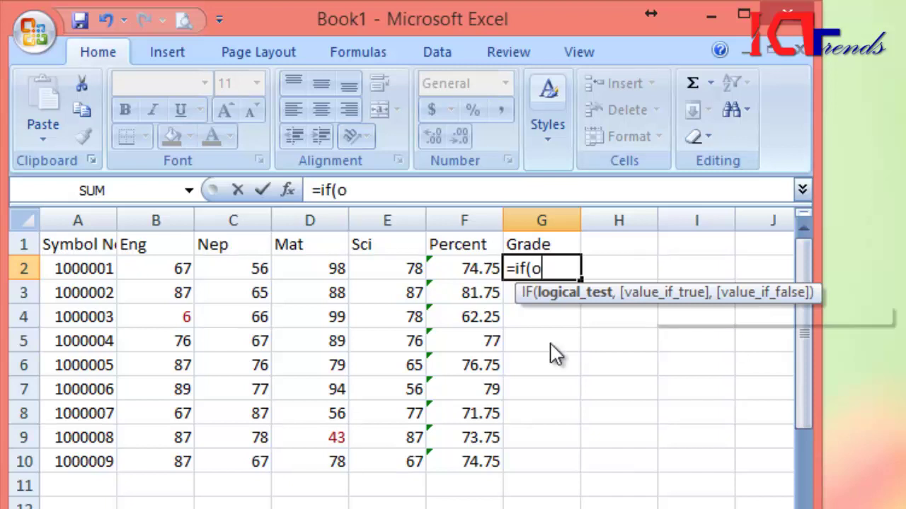
text(r()
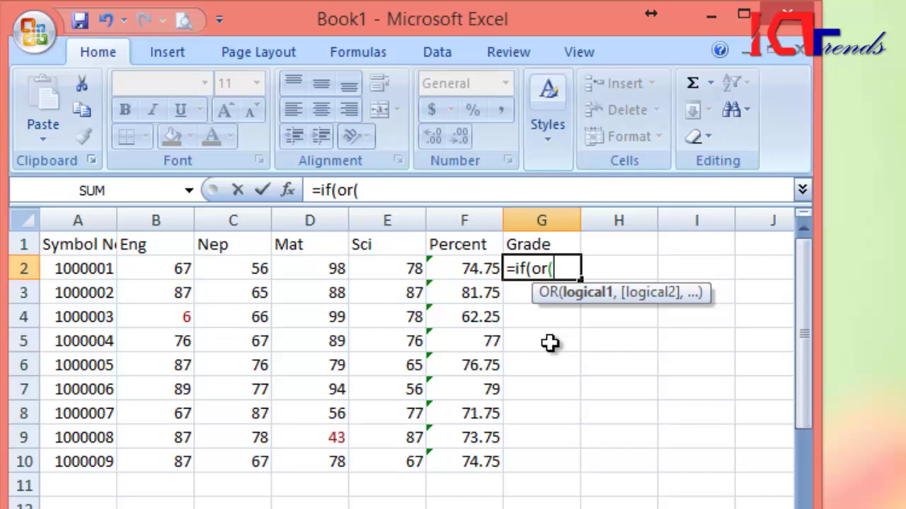
Step: Add the test MIN(B2:E2)<60 or F2<50 returning "C" to G2's formula
text(min)
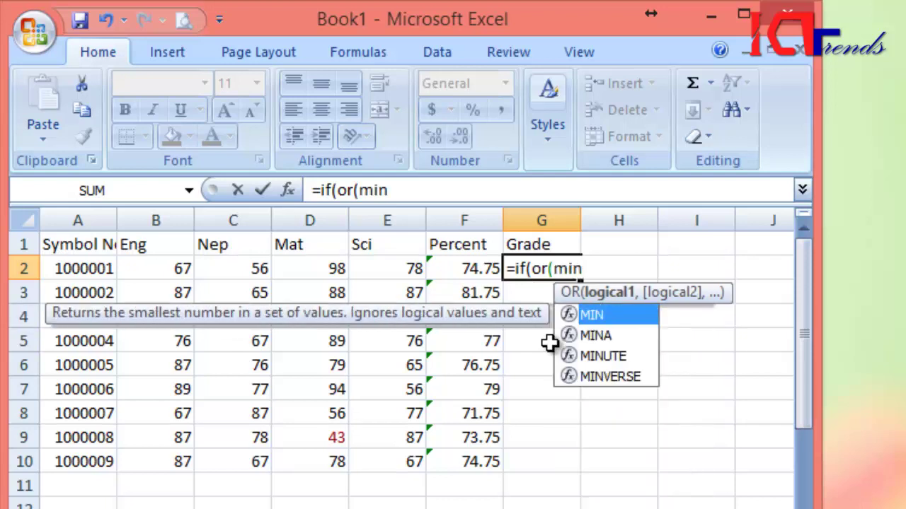
text(()
key(Left)
key(Left)
key(Left)
key(Left)
key(Left)
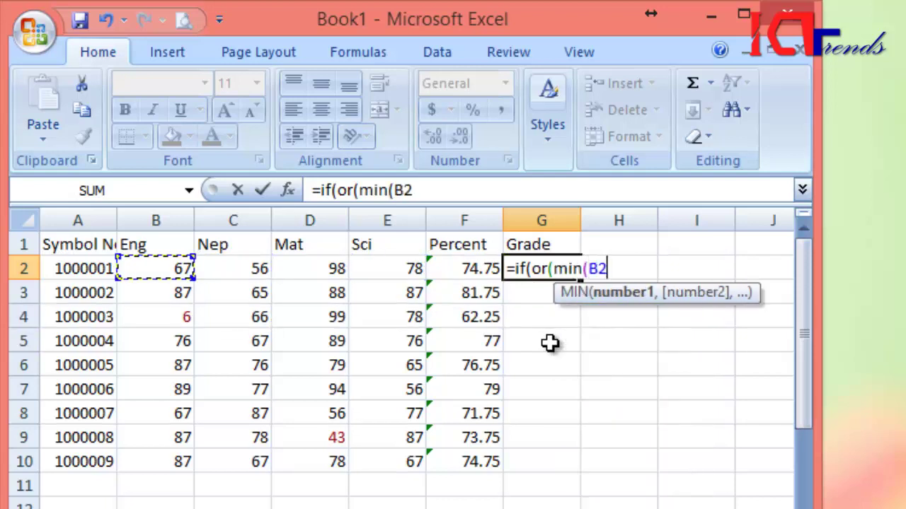
key(shift+Right)
key(shift+Right)
key(shift+Right)
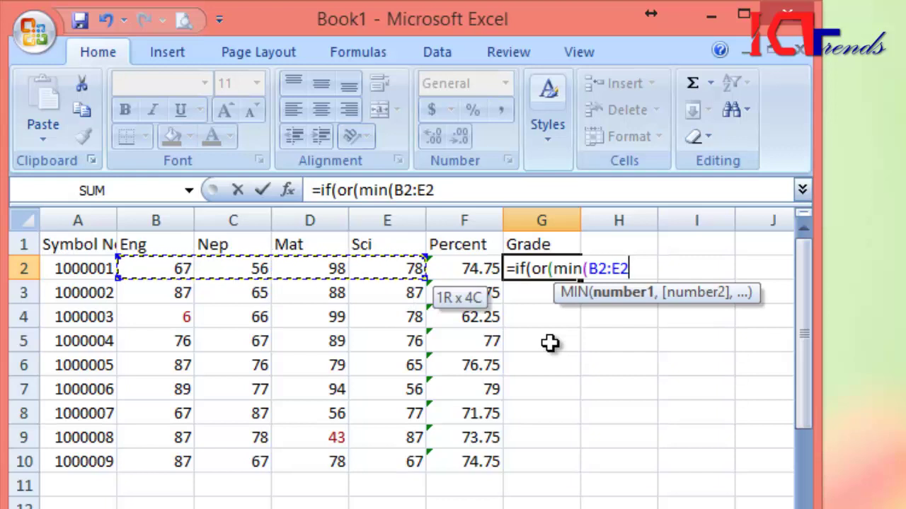
text())
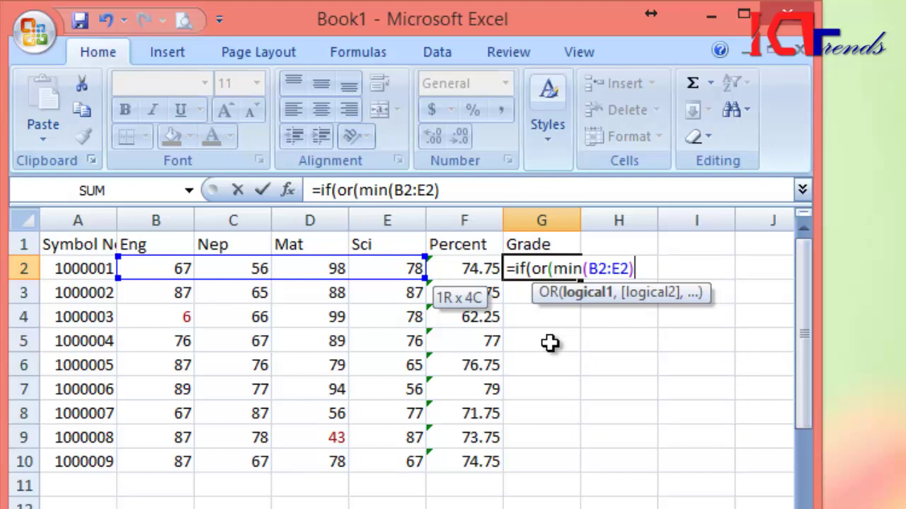
text(<)
text(60)
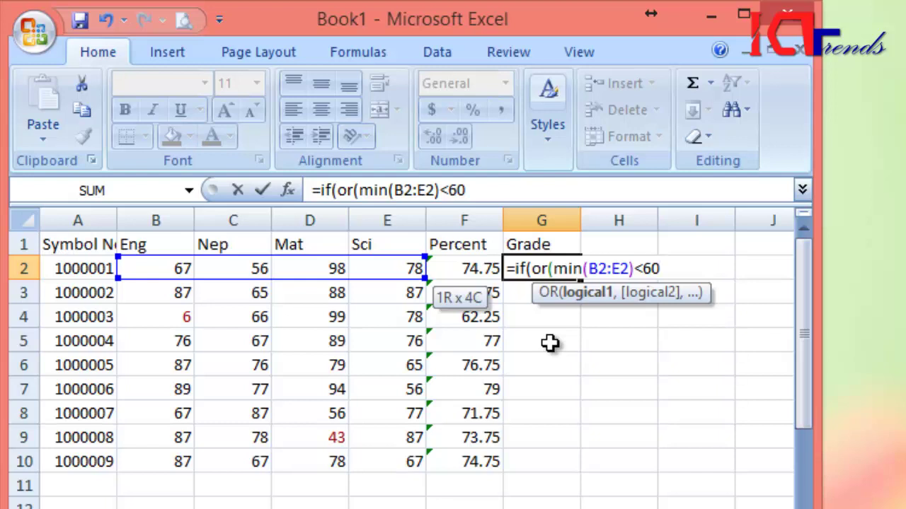
text(,)
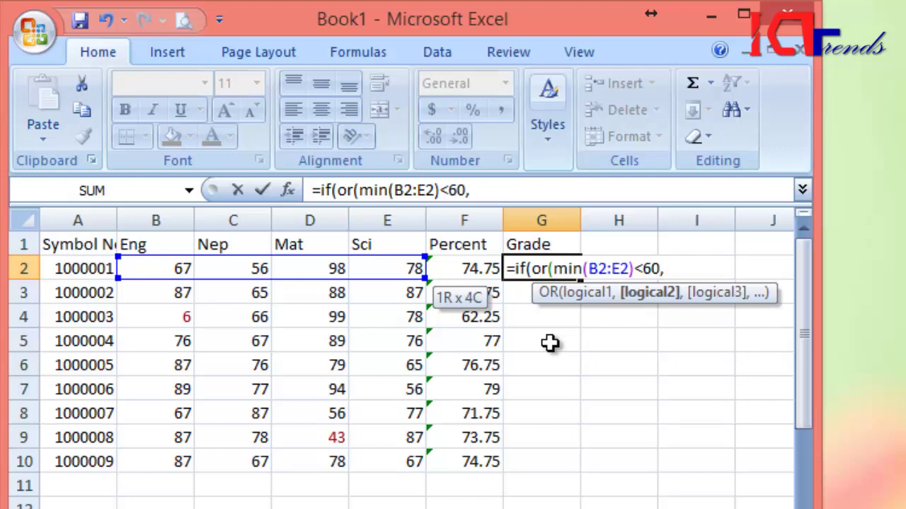
text(F2)
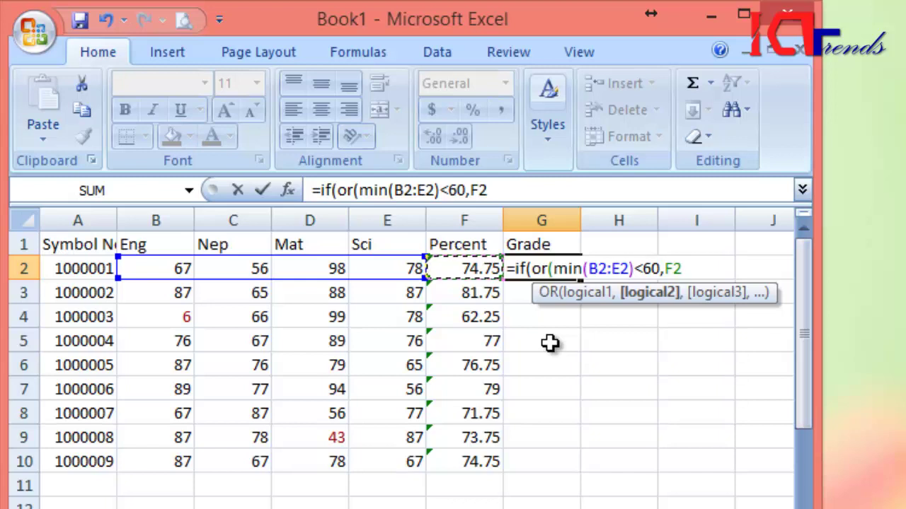
text(<50)
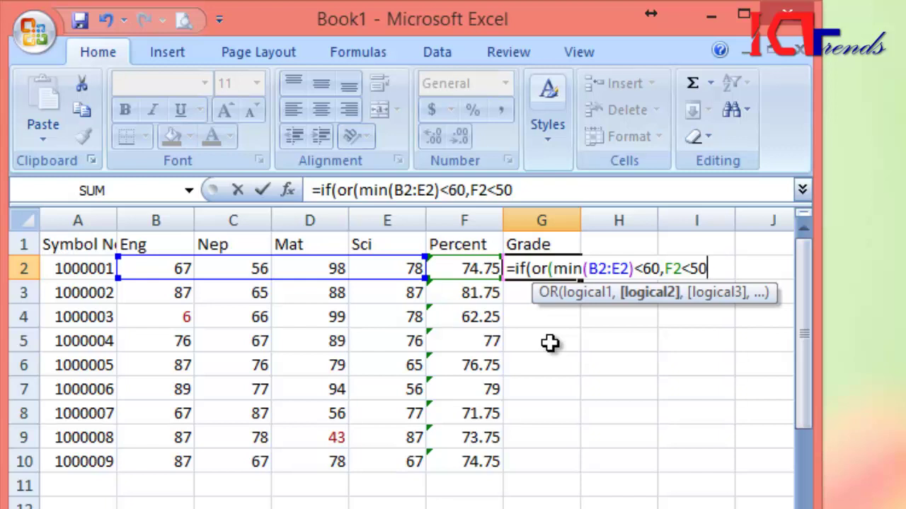
text())
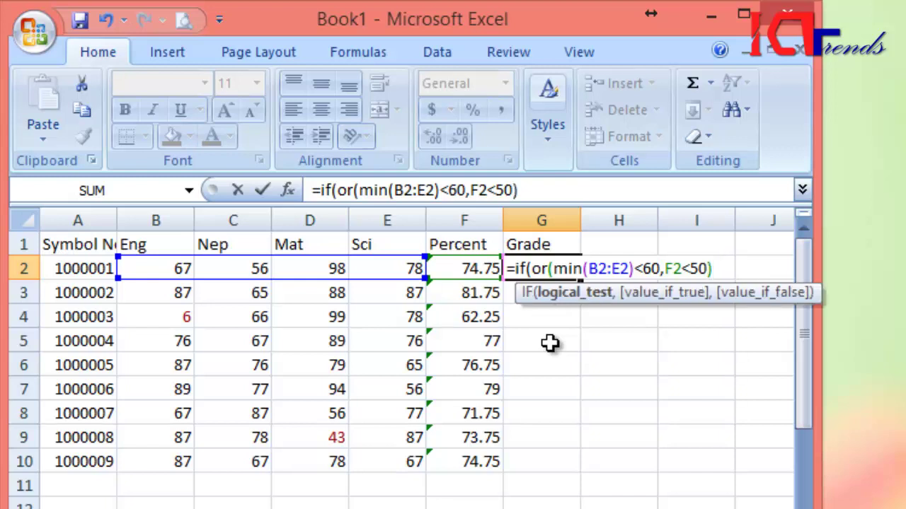
text(,"C)
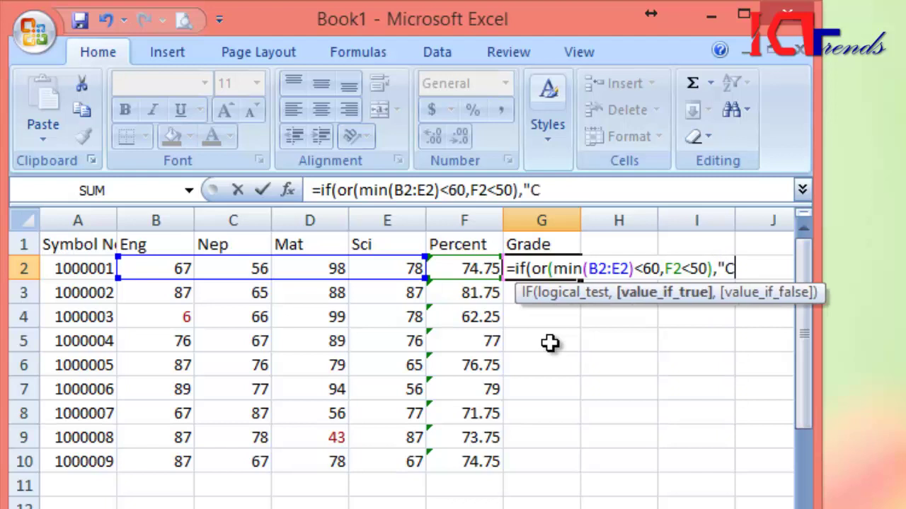
text(")
text(,)
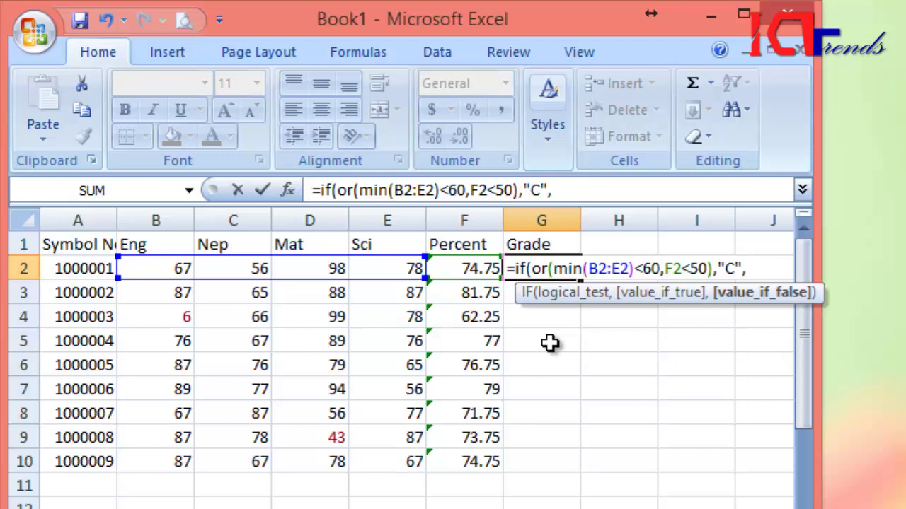
Step: Finish G2 with nested IFs: A+ for F2>=90, A for >=60, B for >=50, else **
text(if()
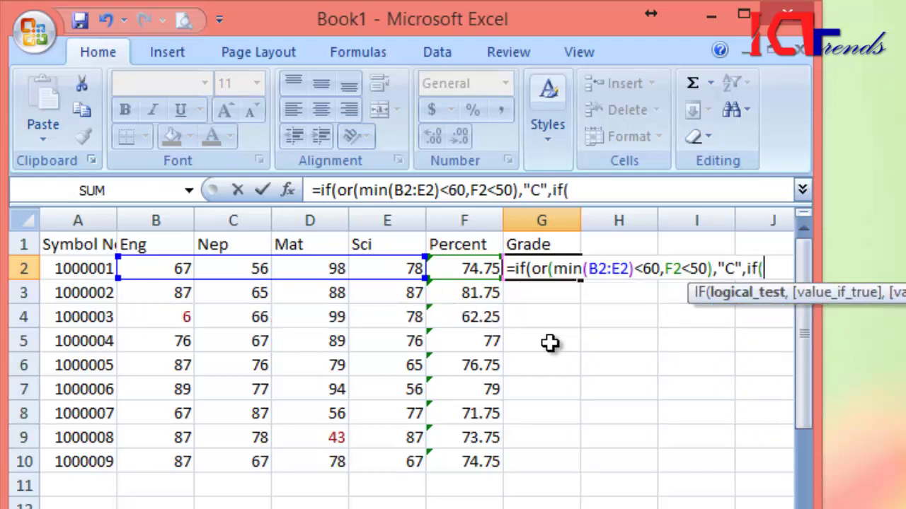
text(F2)
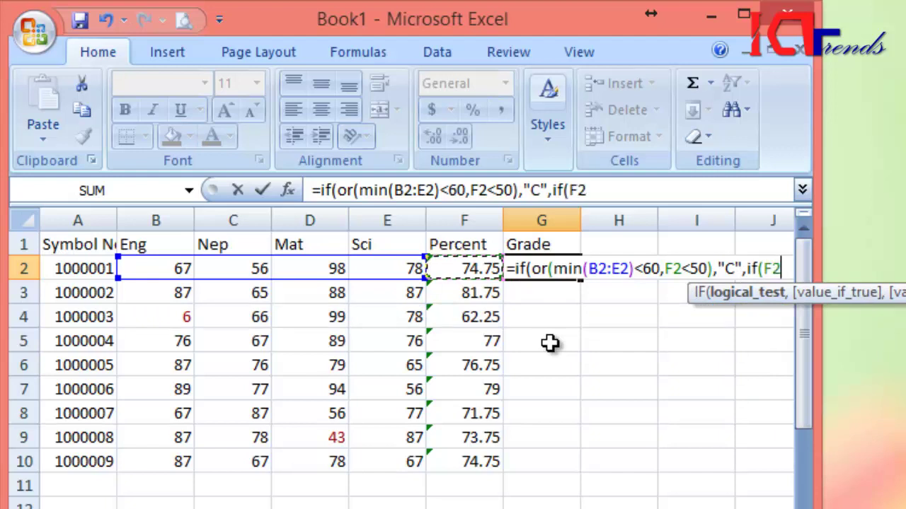
text(>=)
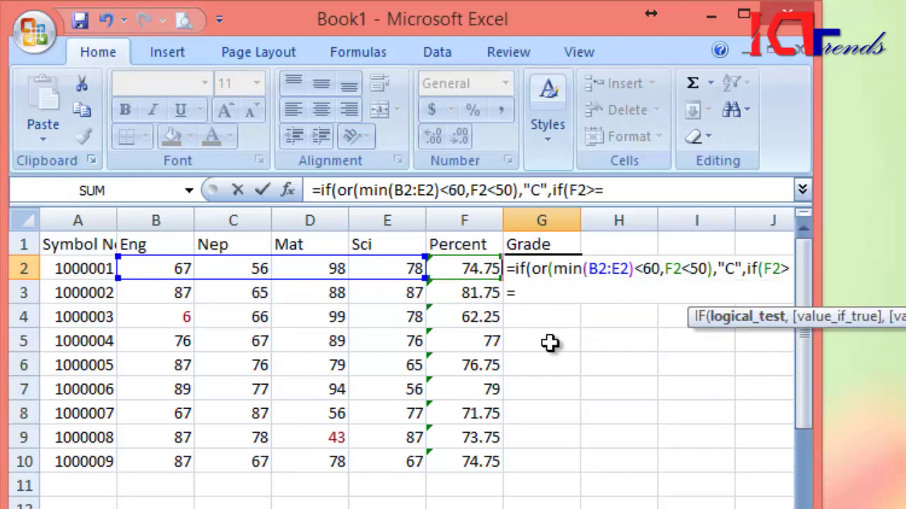
text(90)
text(,"A)
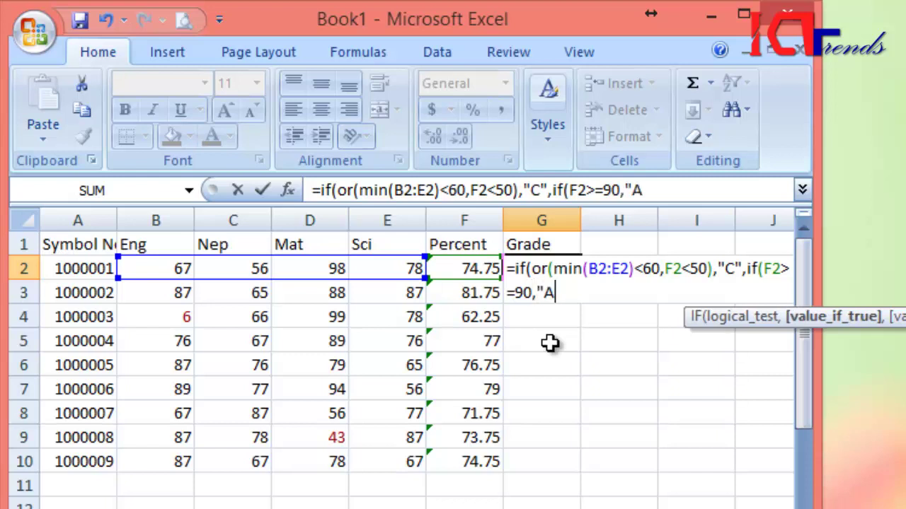
text(+")
text(,)
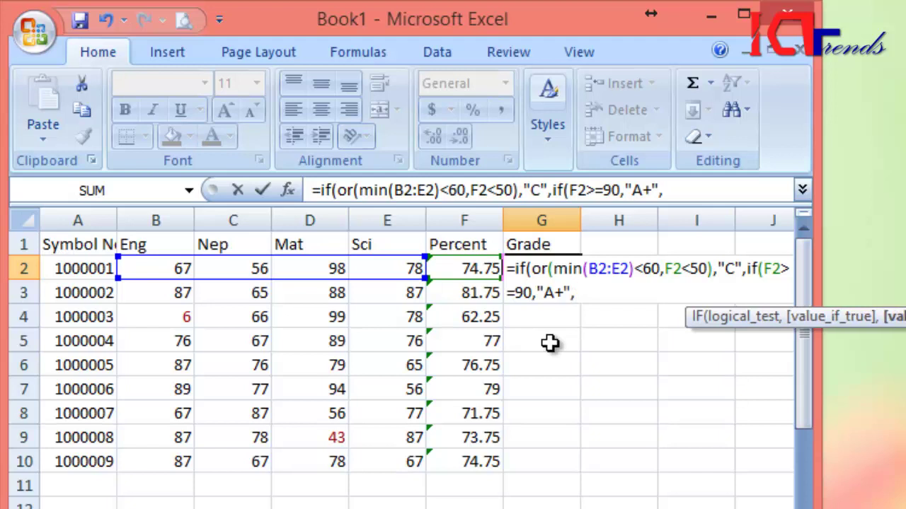
text(if(F2)
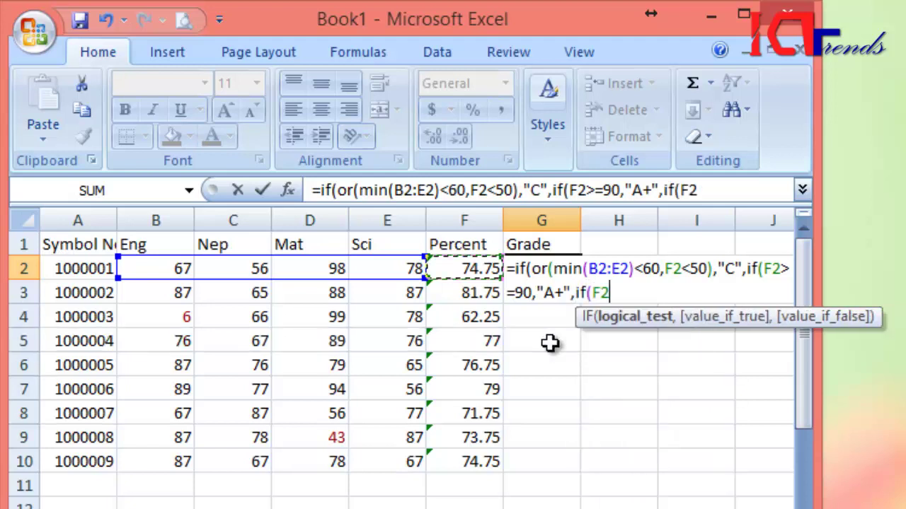
text(>=)
text(60)
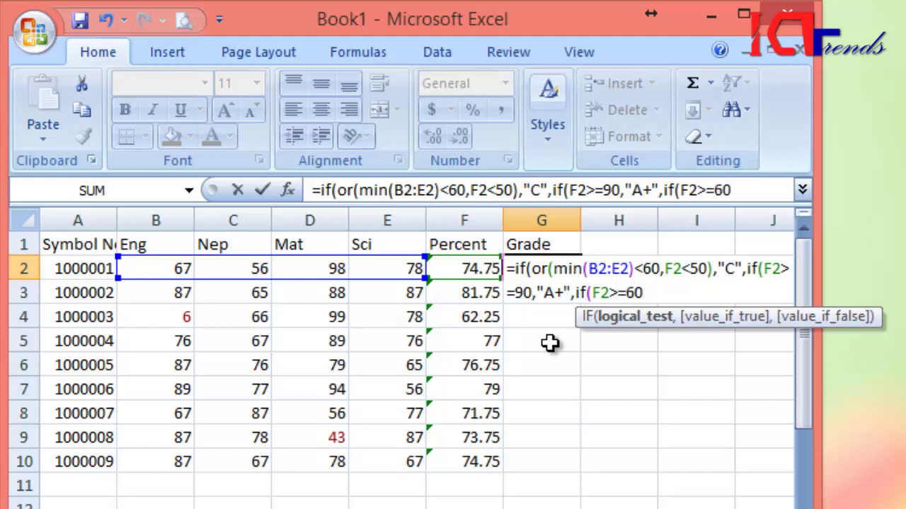
text(,"A)
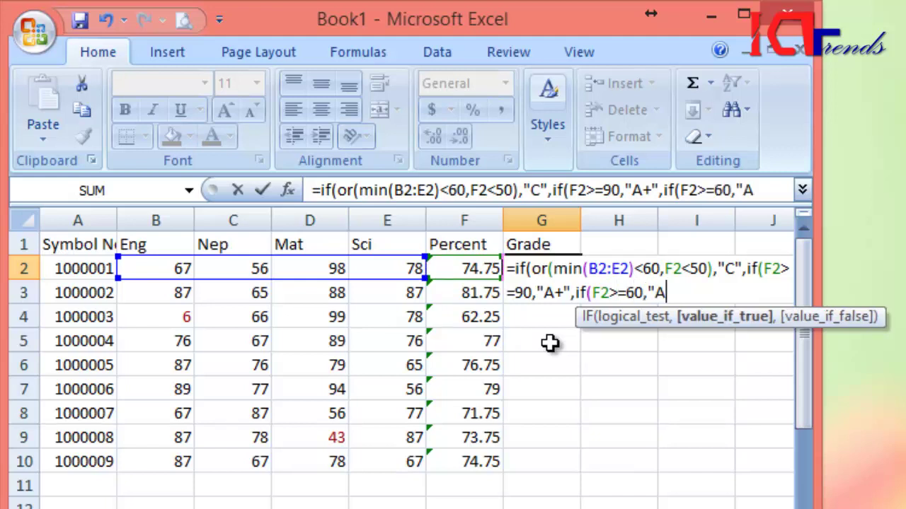
text(",)
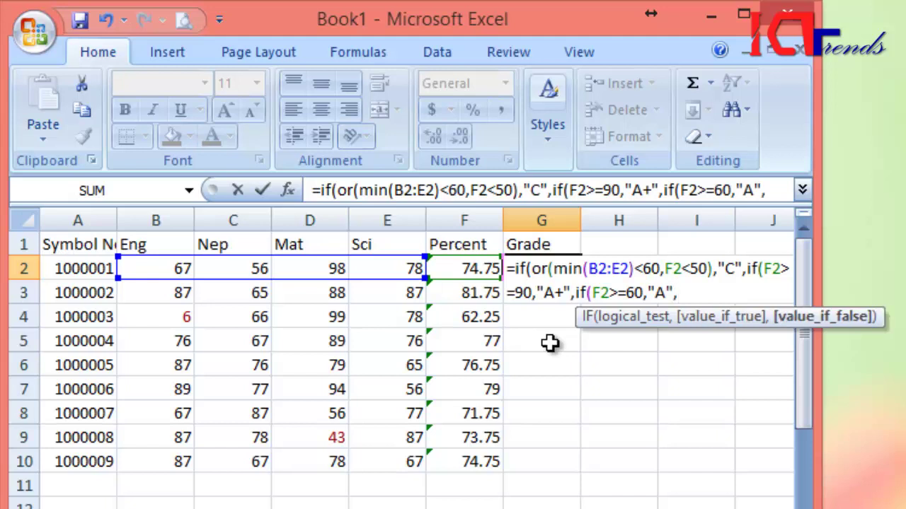
text(if()
key(Left)
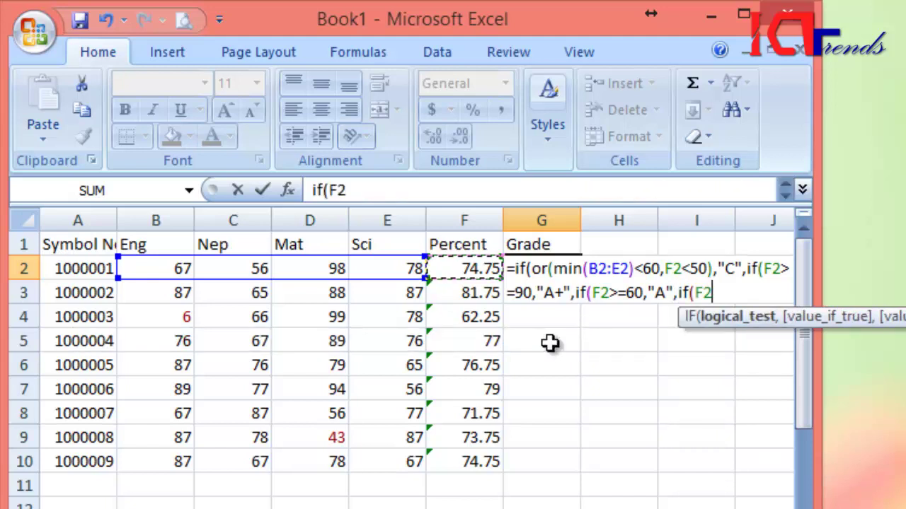
text(>=)
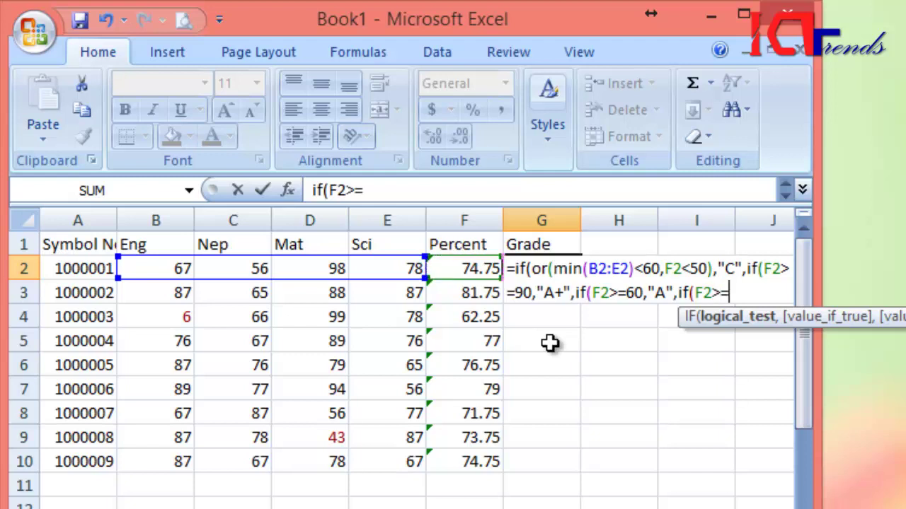
text(50,)
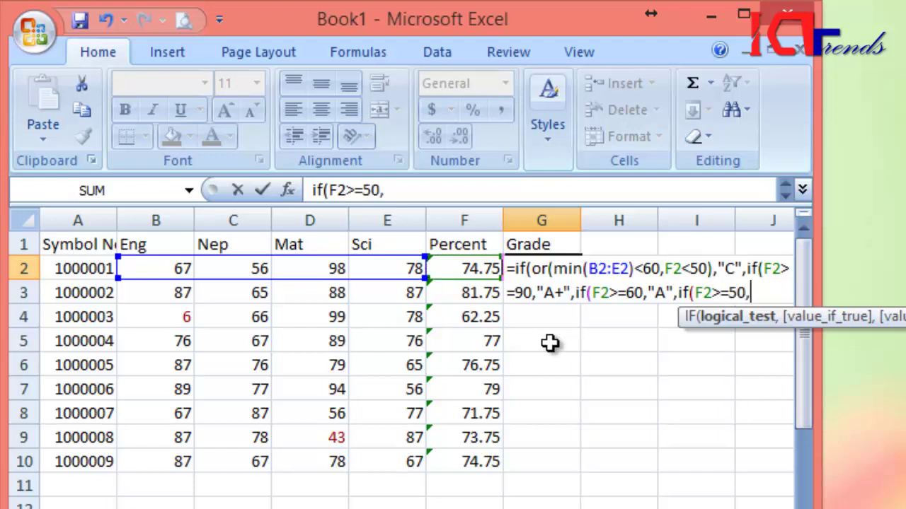
text("B")
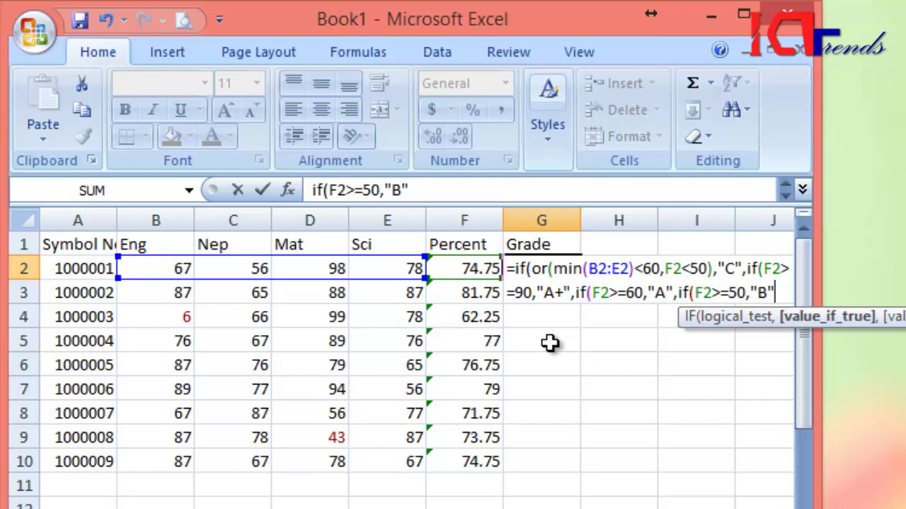
text(,)
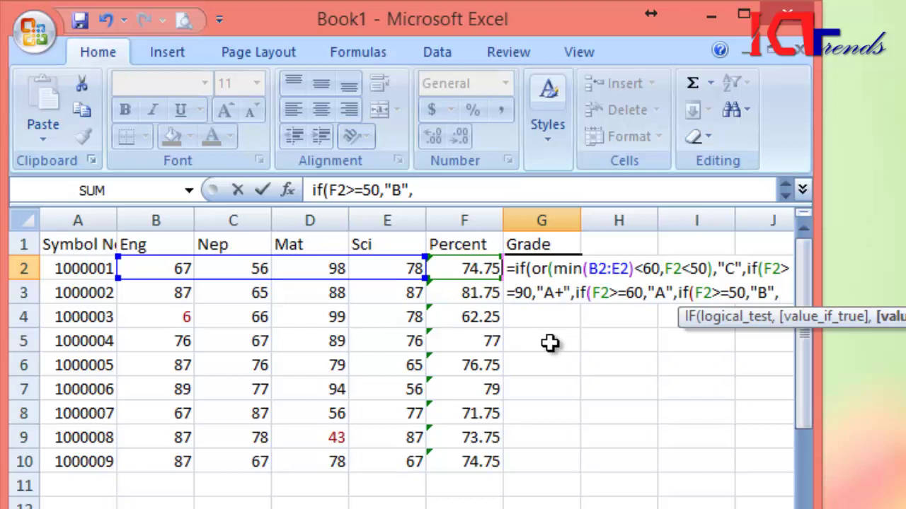
text("**")
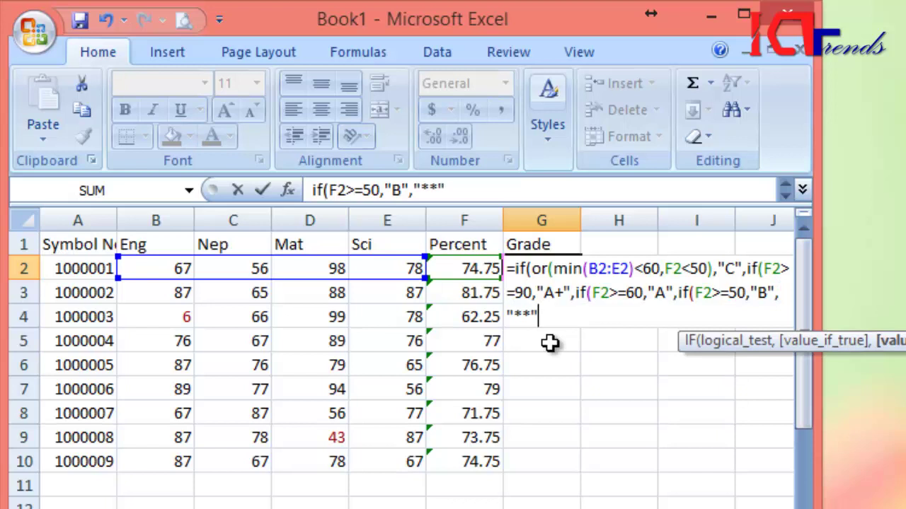
text())))
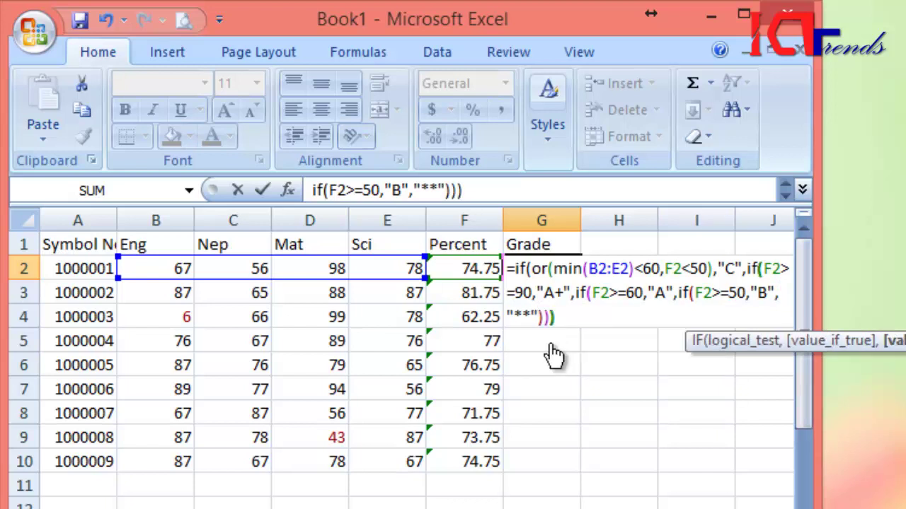
text())
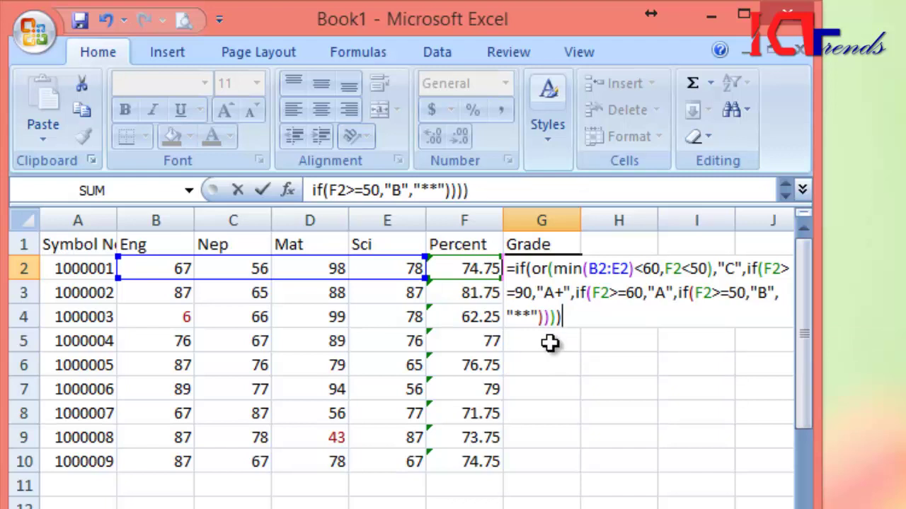
key(Return)
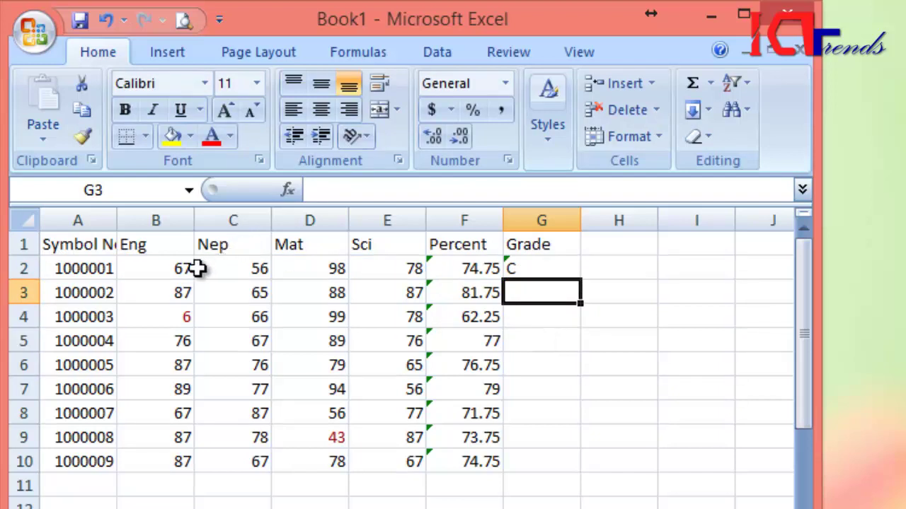
Step: Copy G2's grade formula down to G10
click(251, 266)
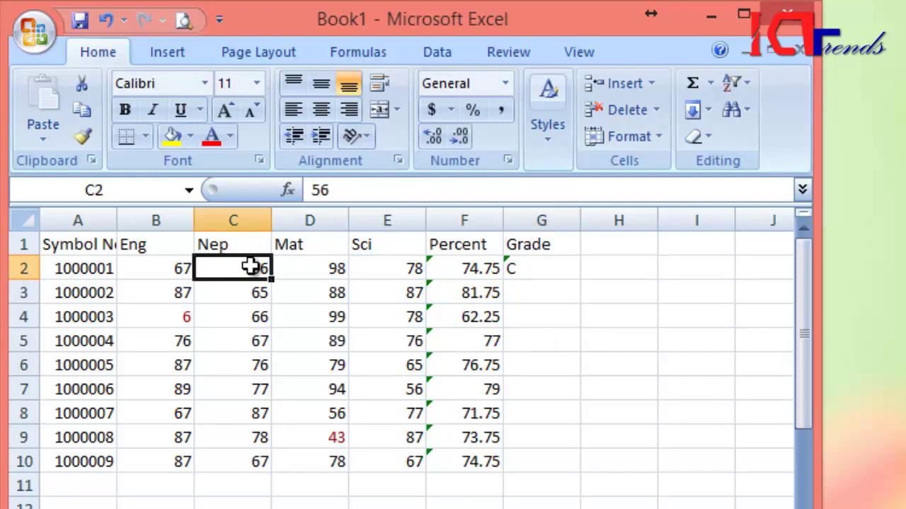
click(531, 261)
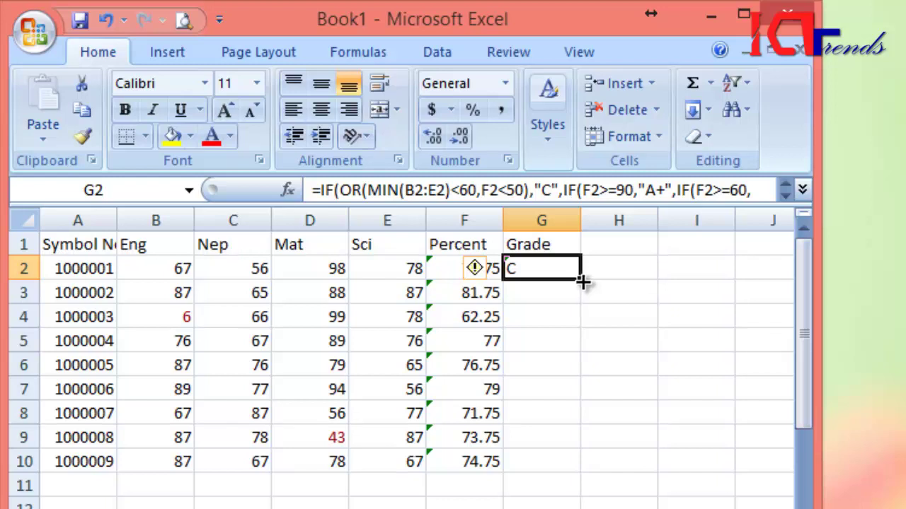
drag(580, 280, 571, 471)
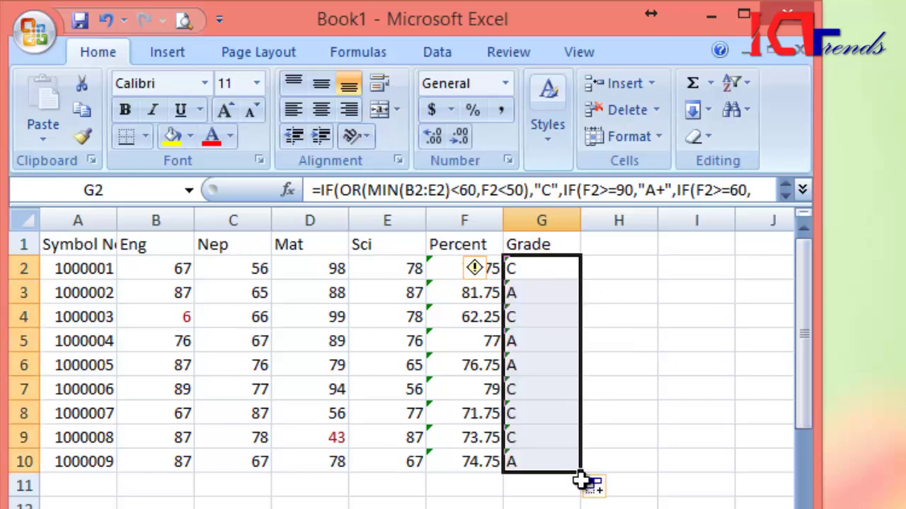
Step: Review the copied grade formulas and subject scores in rows 3 to 5
click(546, 290)
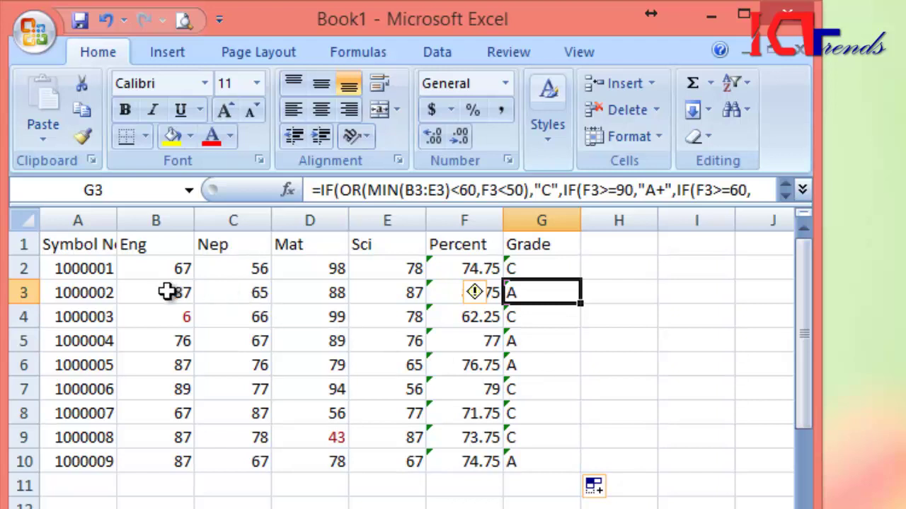
click(173, 292)
click(253, 293)
click(337, 305)
click(394, 295)
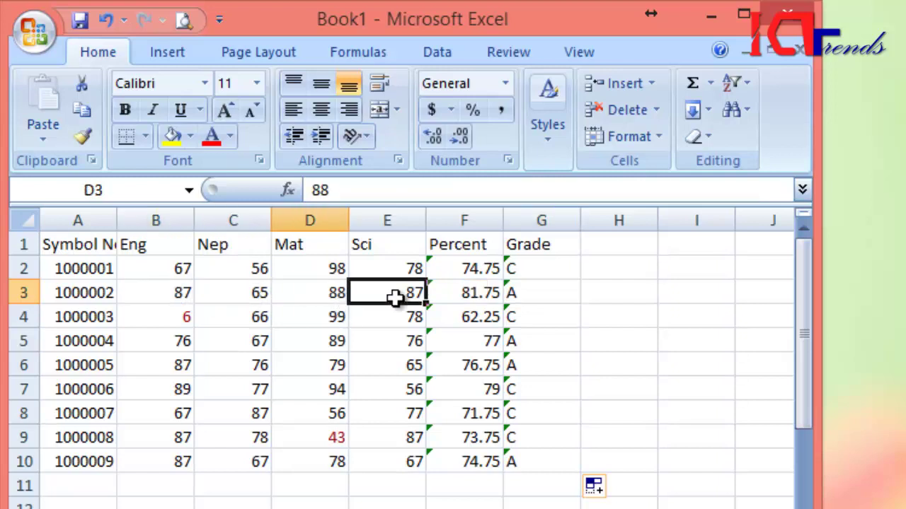
click(441, 295)
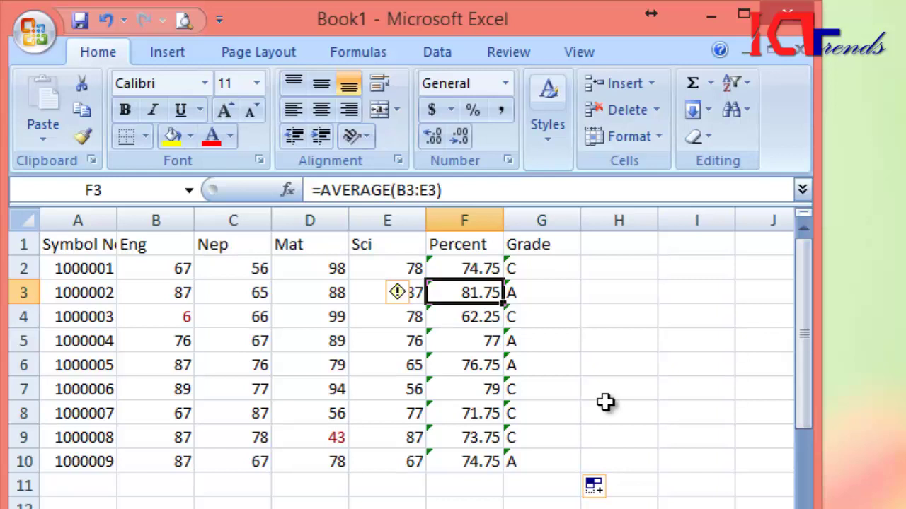
click(557, 324)
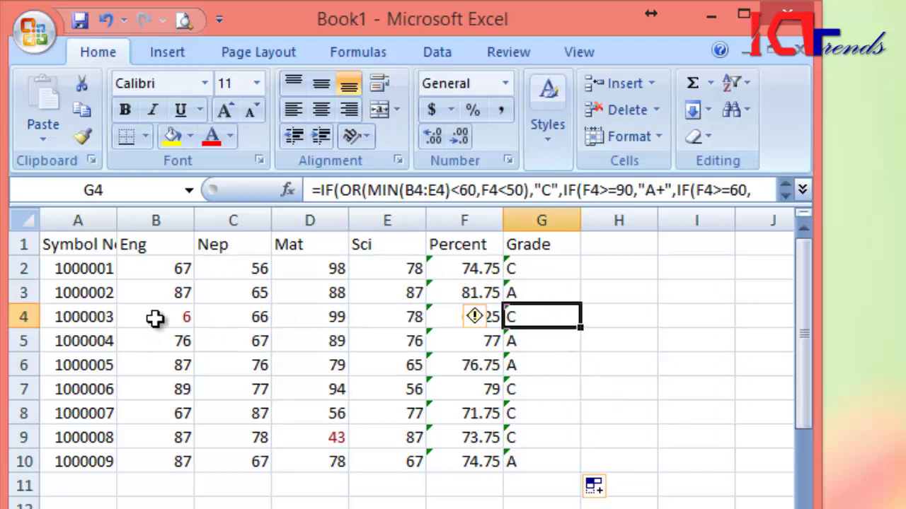
click(164, 317)
click(527, 341)
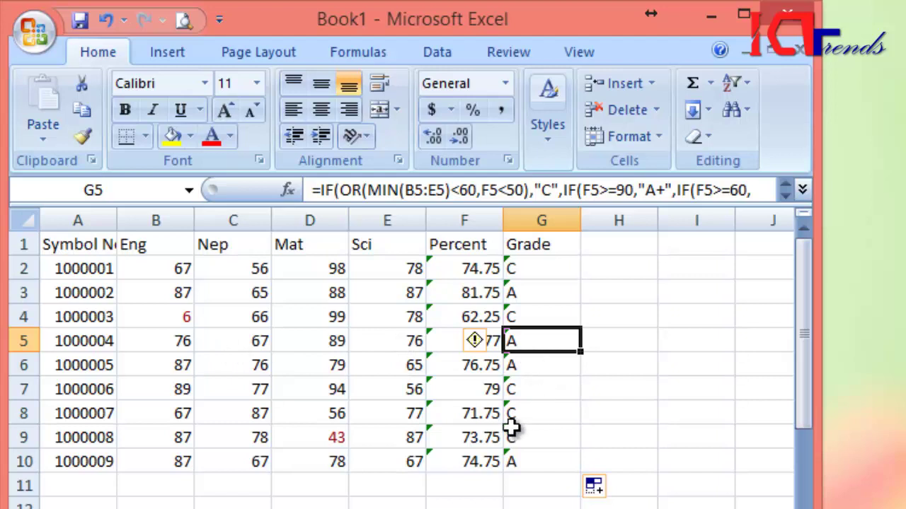
Step: Change the first student's Eng mark to 98 and Nep mark to 95
click(168, 276)
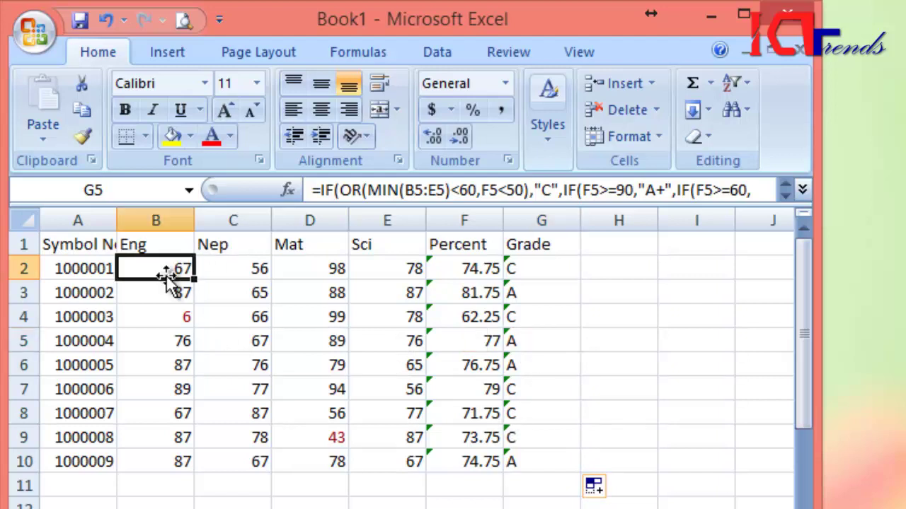
text(98)
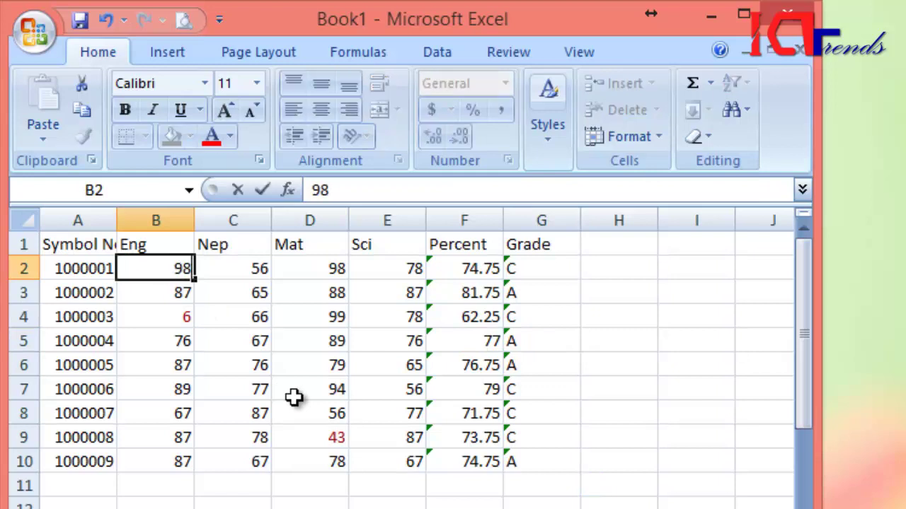
key(Tab)
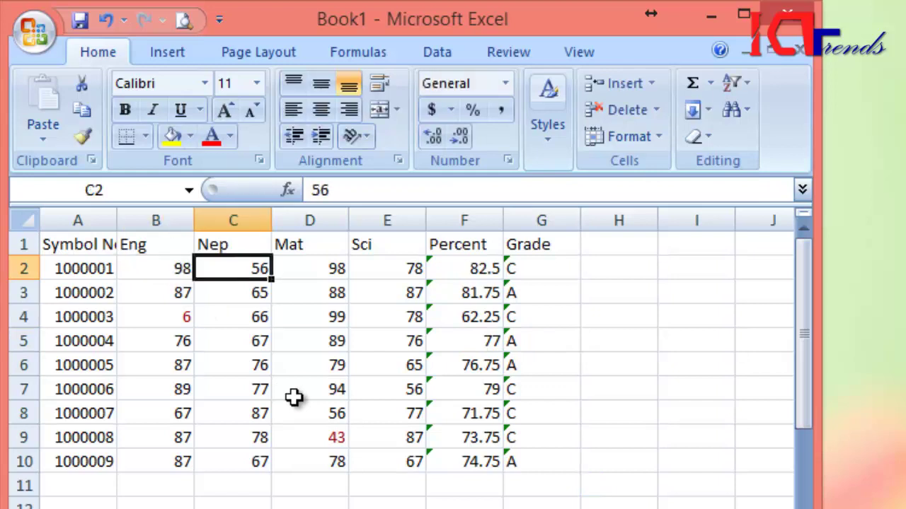
text(95)
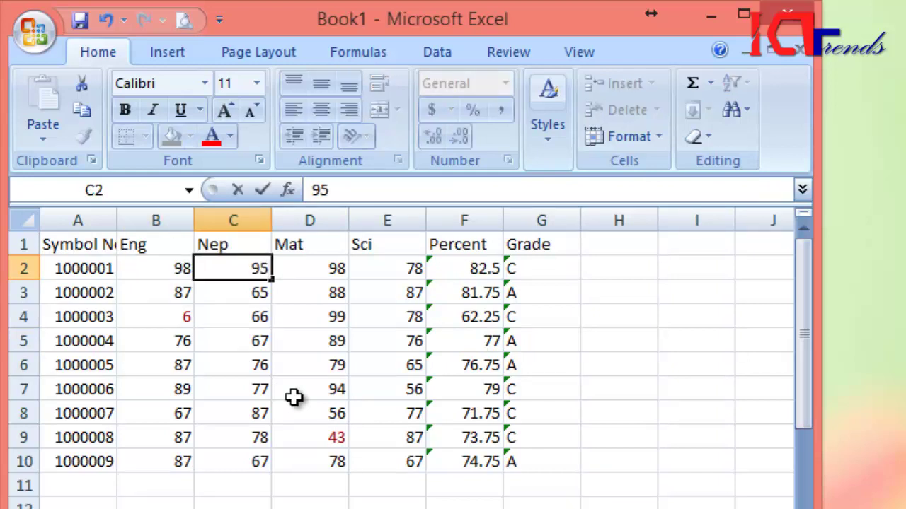
key(Tab)
key(Tab)
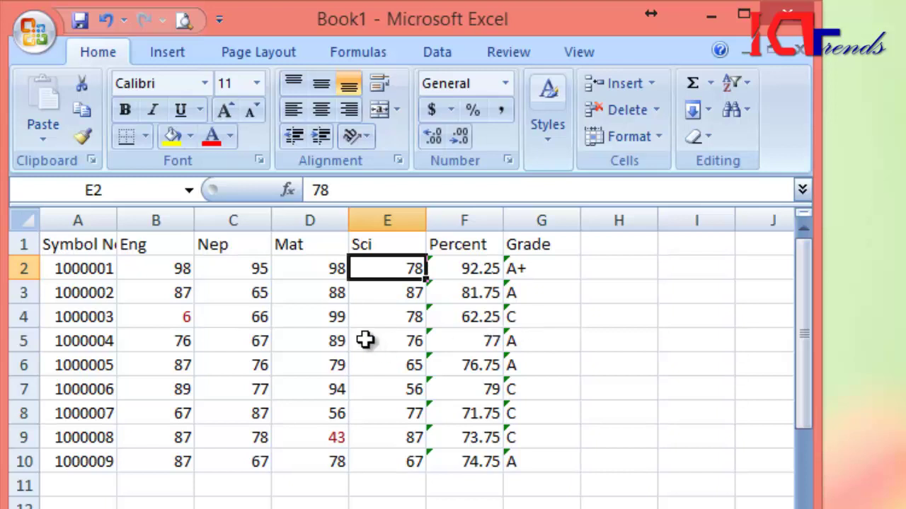
click(332, 338)
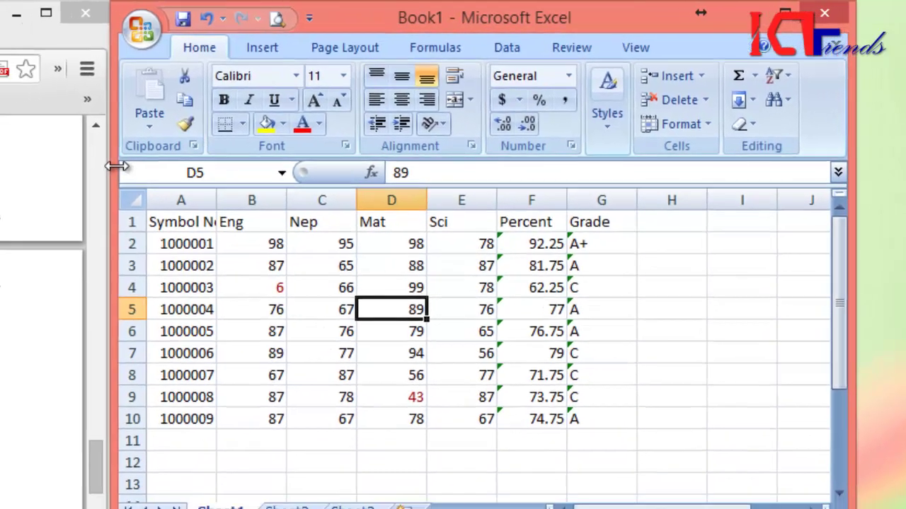
Step: Widen the Excel window leftward over the browser and select a cell in the data
drag(117, 165, 3, 169)
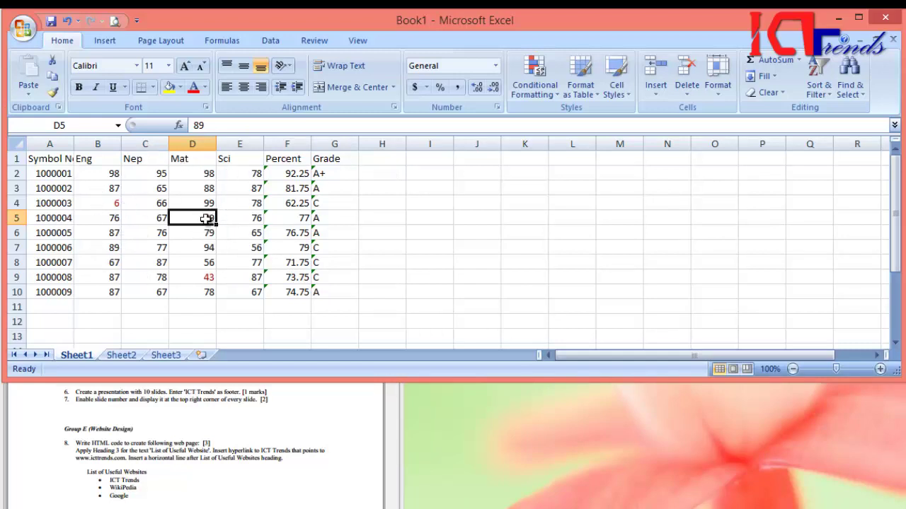
click(512, 298)
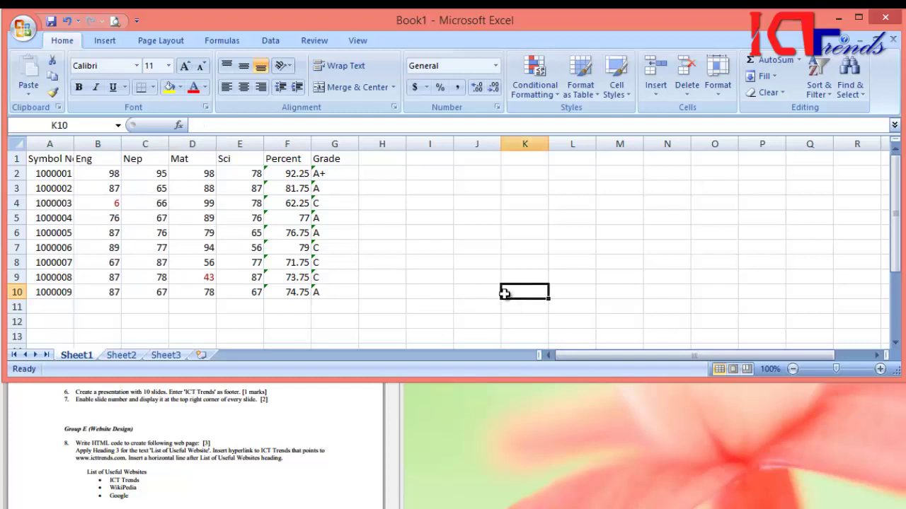
click(152, 206)
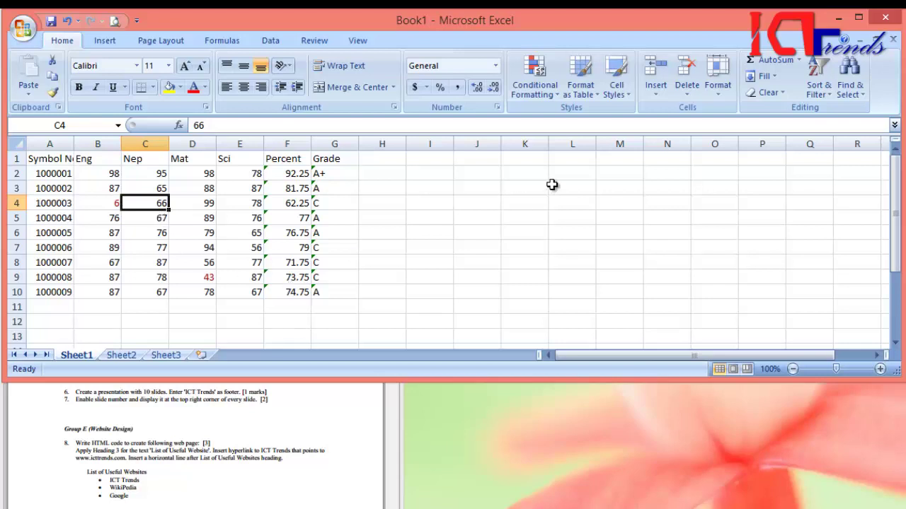
Step: Apply Table Style Light 12 to A1:G10, keeping the first row as headers
click(593, 99)
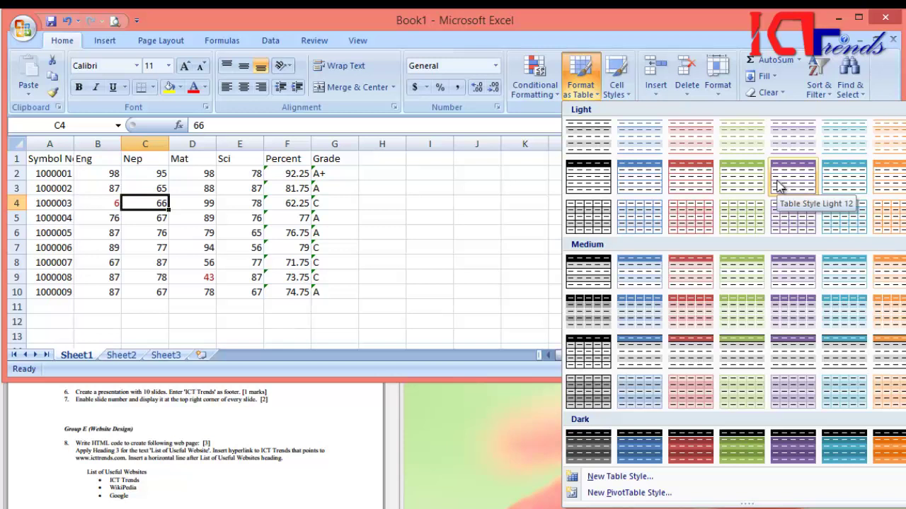
click(772, 179)
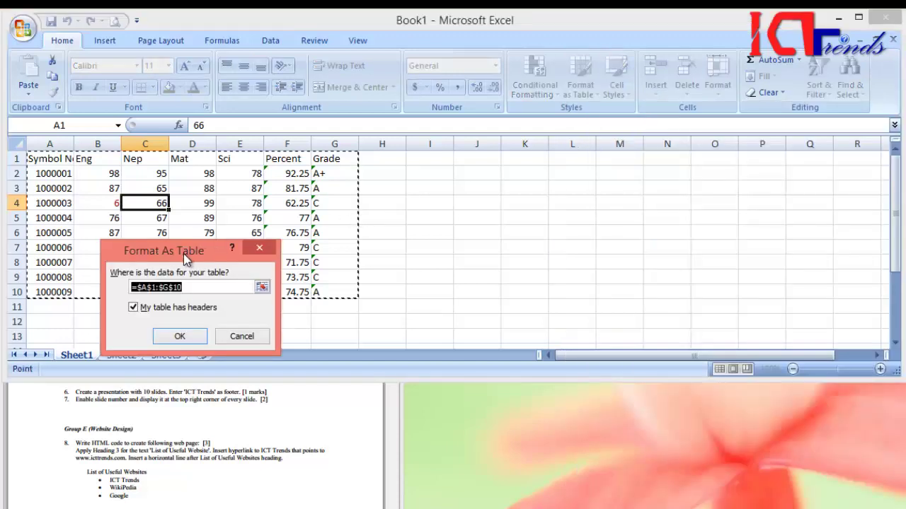
drag(184, 253, 224, 230)
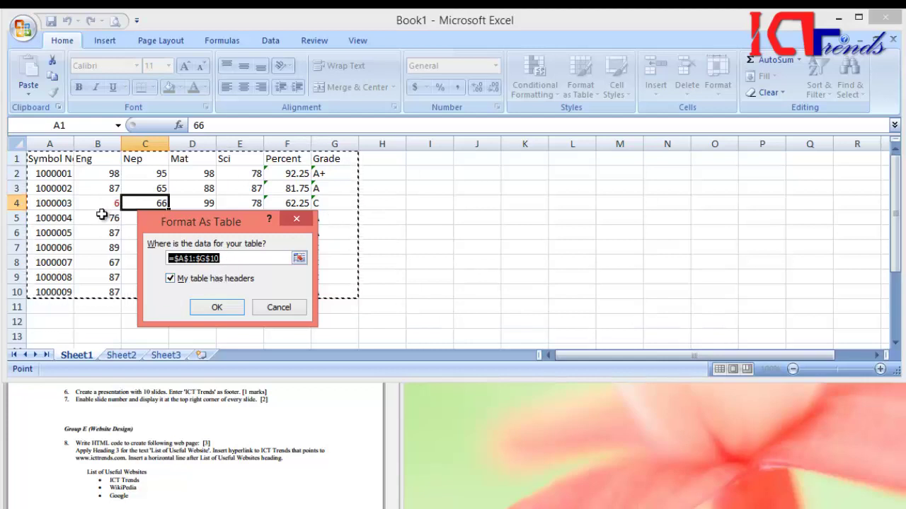
click(170, 278)
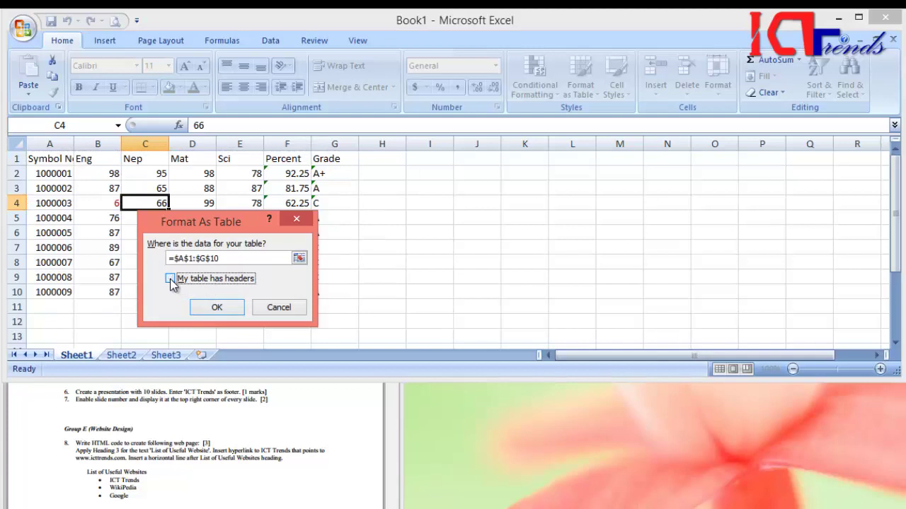
click(225, 307)
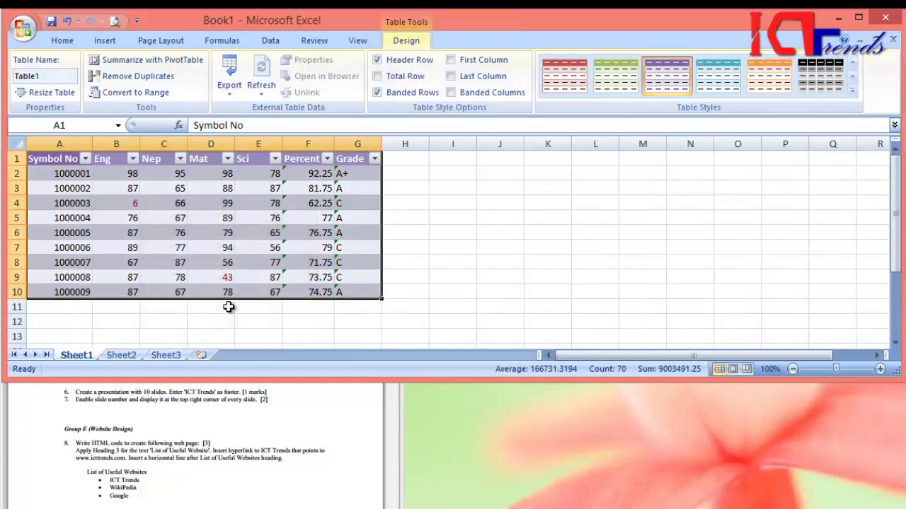
click(203, 247)
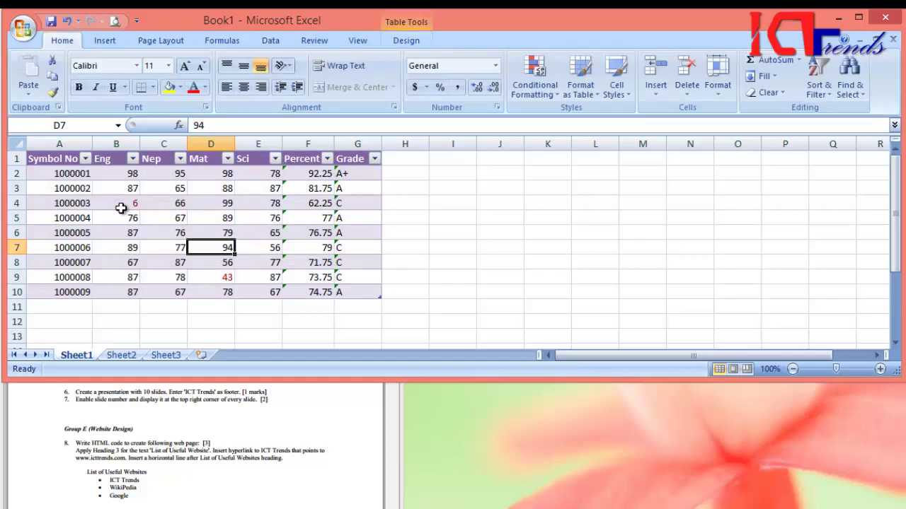
Step: Check the filter dropdowns on the Symbol No, Eng and Nep column headers
click(85, 159)
click(132, 158)
click(132, 158)
click(181, 159)
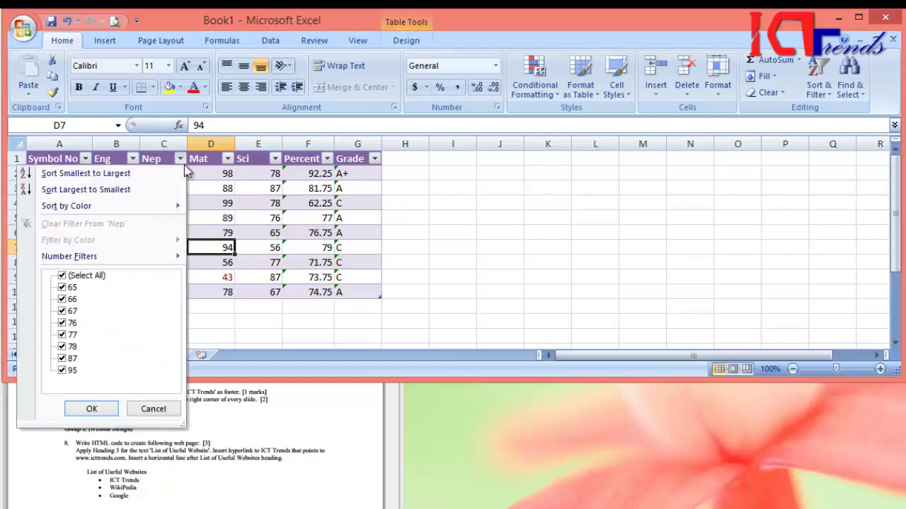
click(182, 160)
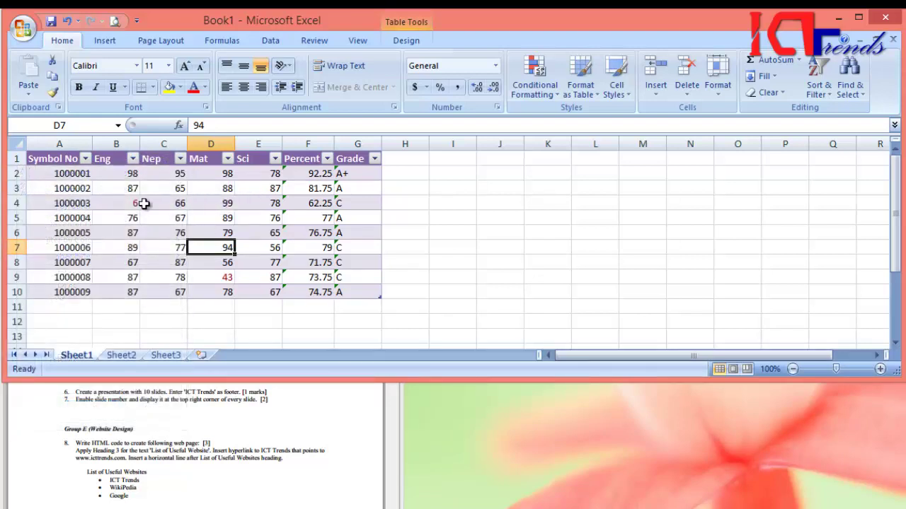
Step: Turn off Table1's filter arrows, then narrow the Excel window to reveal the PDF
click(270, 43)
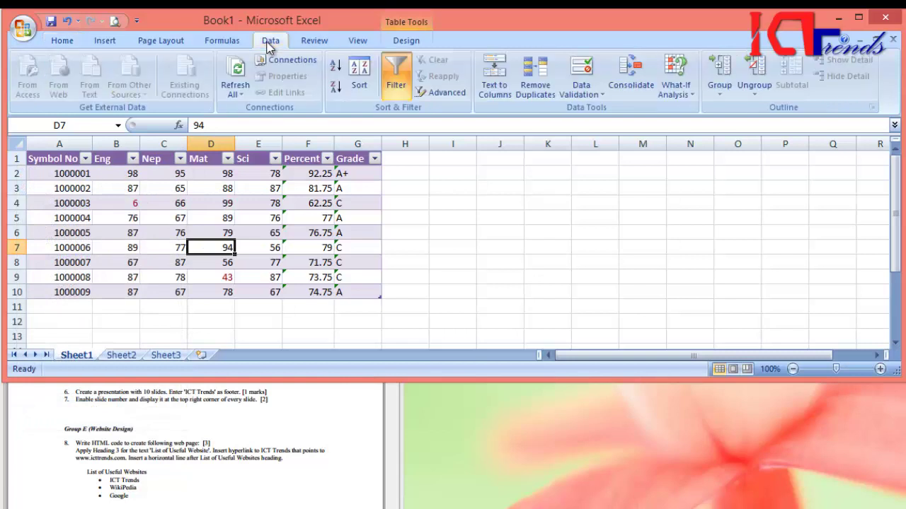
click(396, 86)
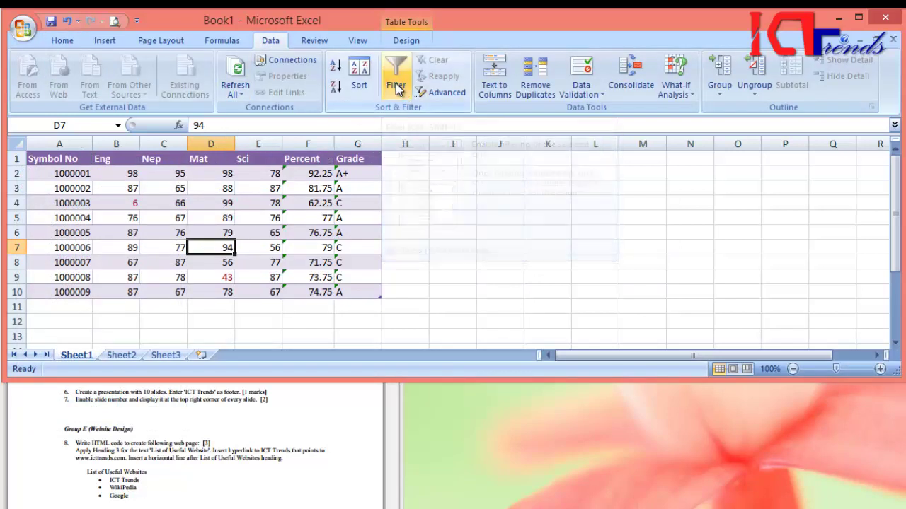
click(144, 201)
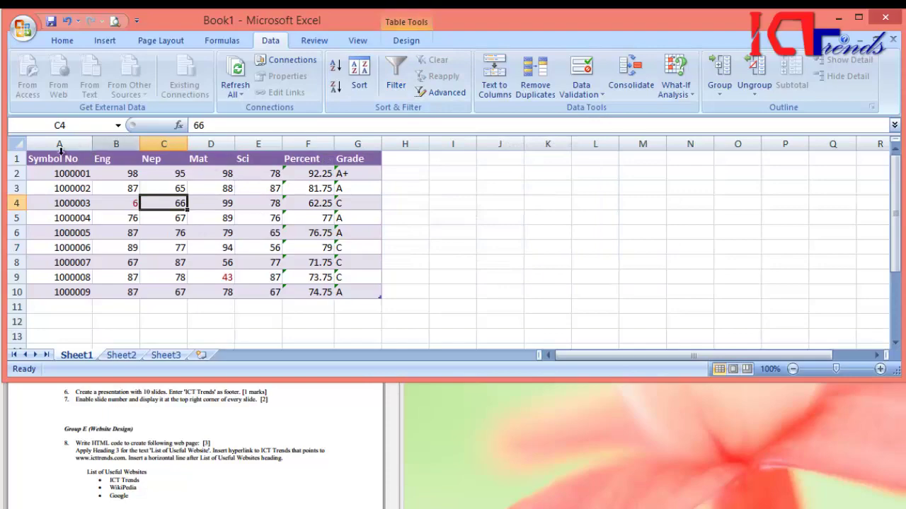
drag(5, 162, 406, 243)
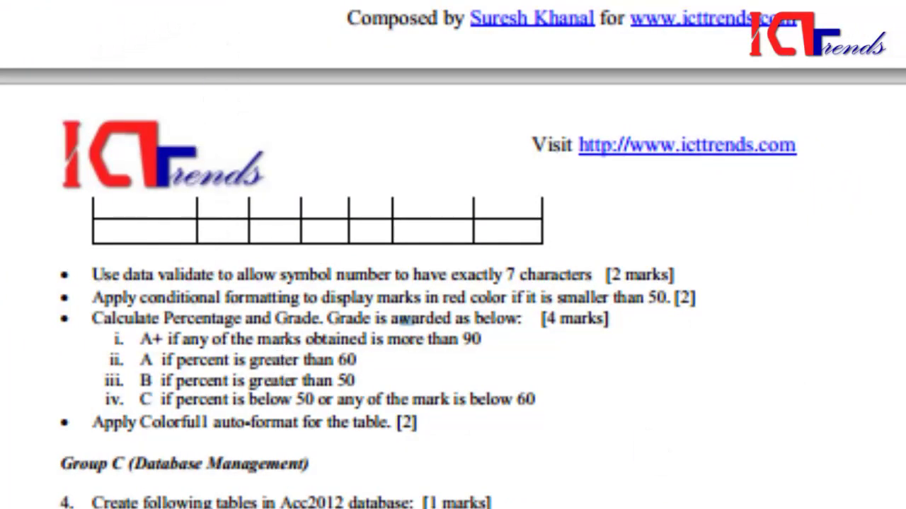
Step: Scroll the PDF to the Group B 'Calculate following score sheet' question, then switch to Chrome's ICT Trends page
scroll(729, 318, up, 5)
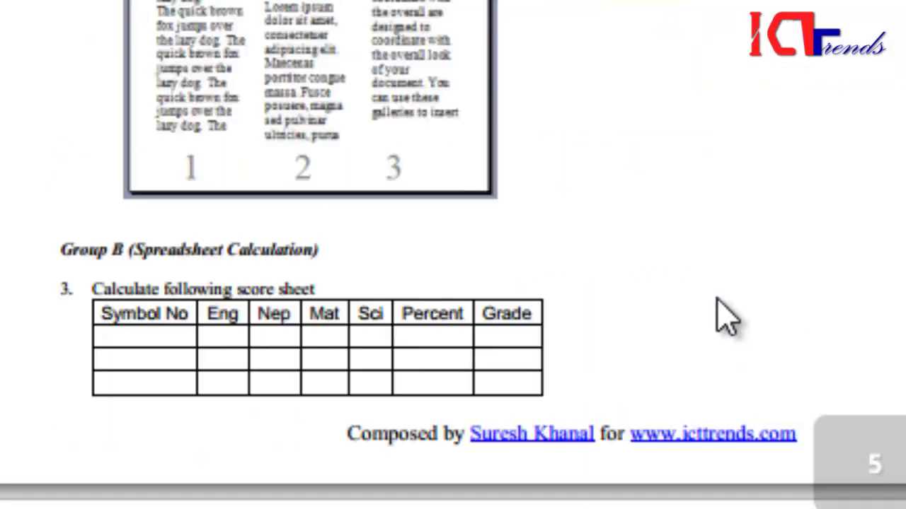
scroll(163, 174, down, 1)
scroll(163, 174, down, 3)
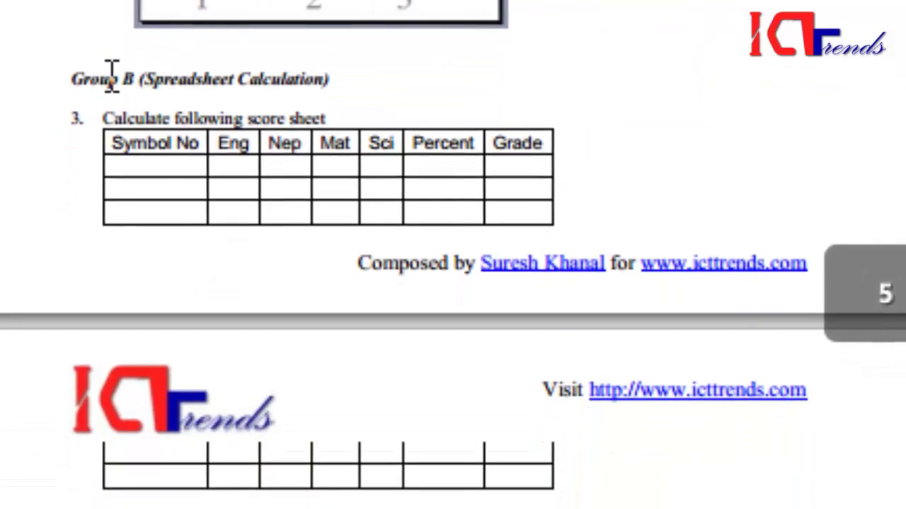
scroll(111, 77, down, 1)
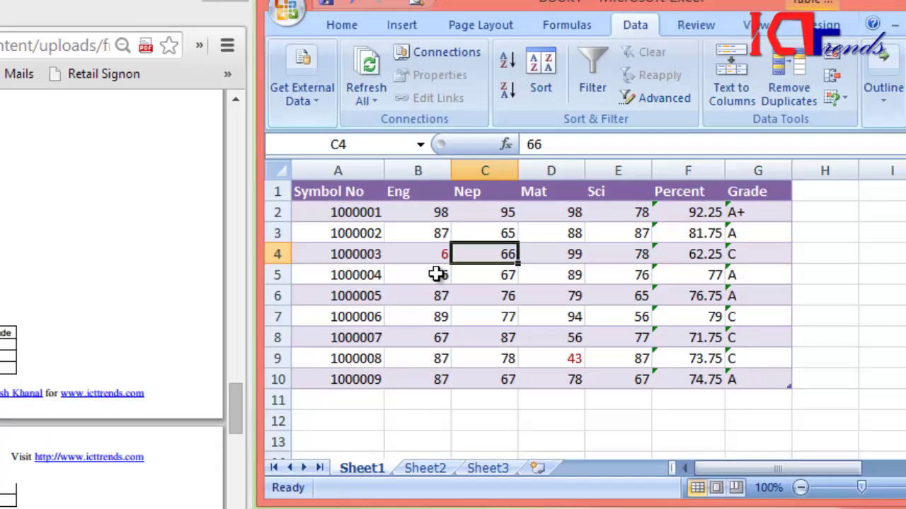
click(400, 285)
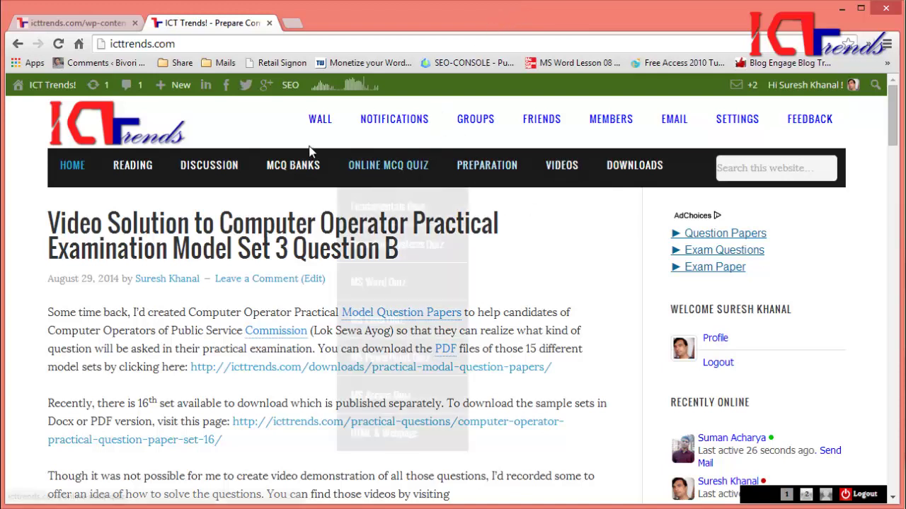
Step: Open the ICT Trends VIDEOS section and scroll the Video Solutions posts down to the Next Page link
click(569, 170)
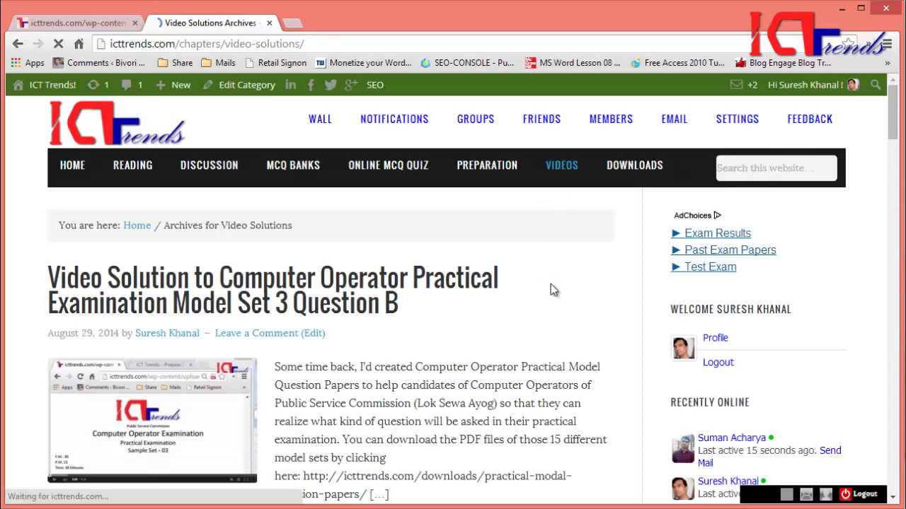
scroll(553, 289, down, 5)
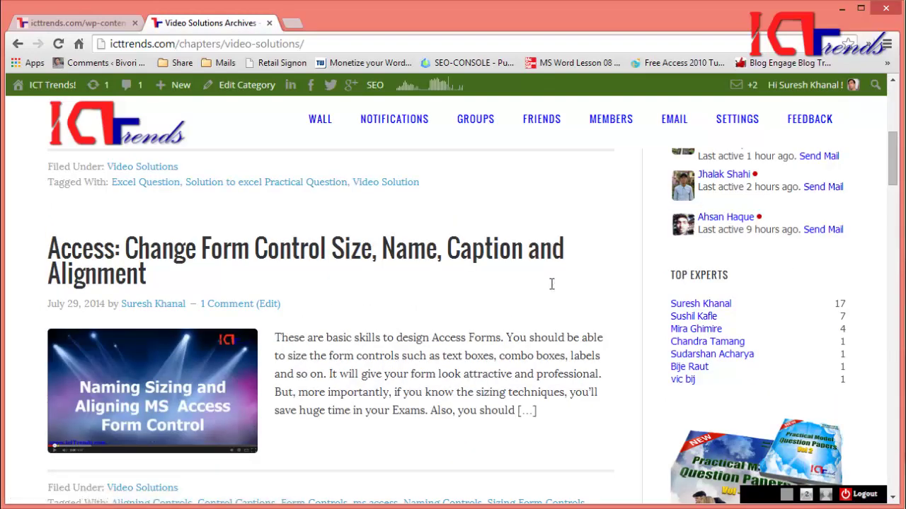
scroll(553, 290, down, 3)
scroll(552, 286, down, 3)
scroll(551, 284, down, 1)
scroll(551, 284, down, 4)
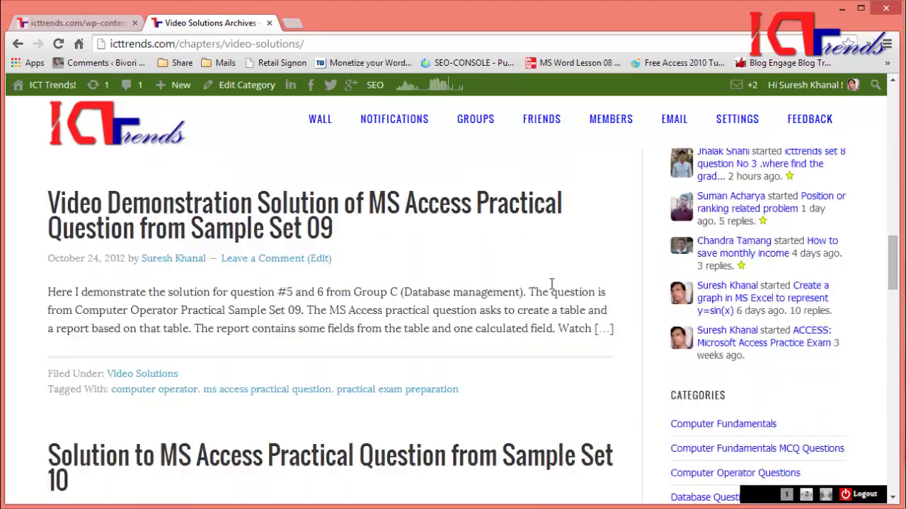
scroll(551, 284, down, 1)
scroll(551, 284, down, 5)
scroll(550, 284, down, 3)
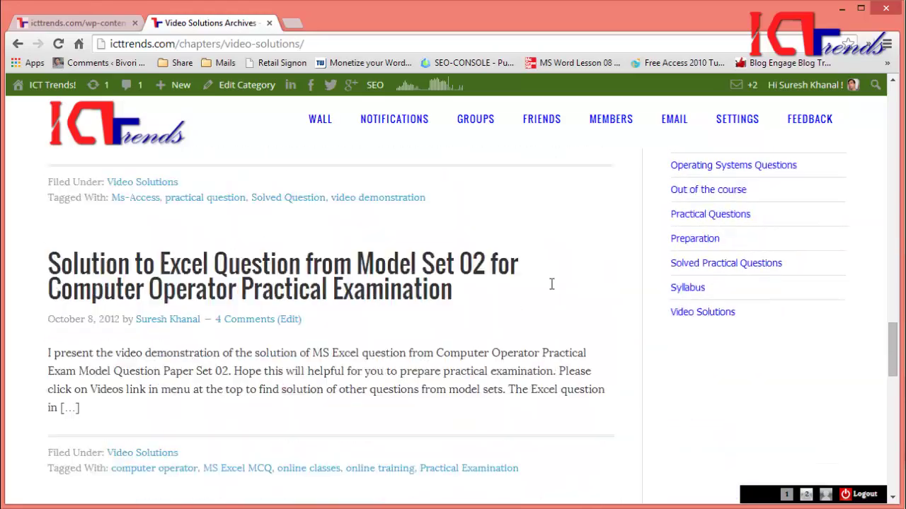
scroll(551, 287, down, 3)
scroll(552, 290, down, 2)
scroll(552, 290, down, 4)
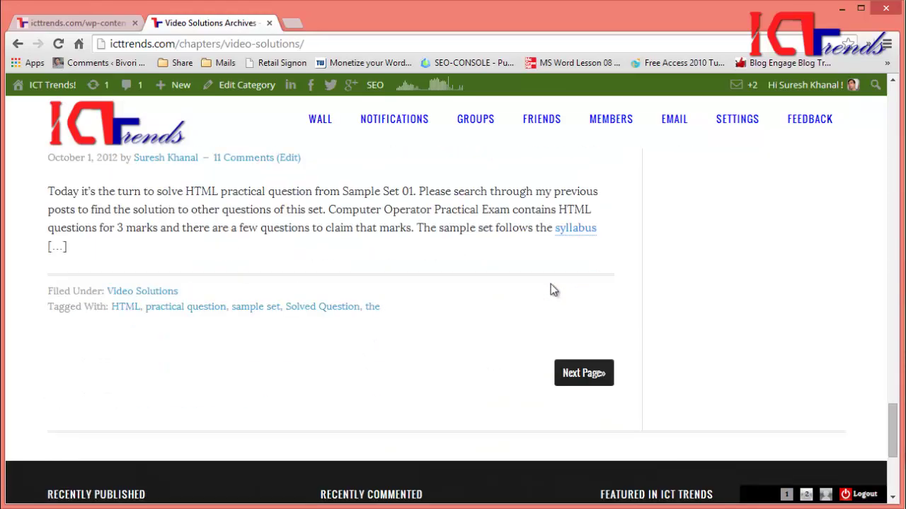